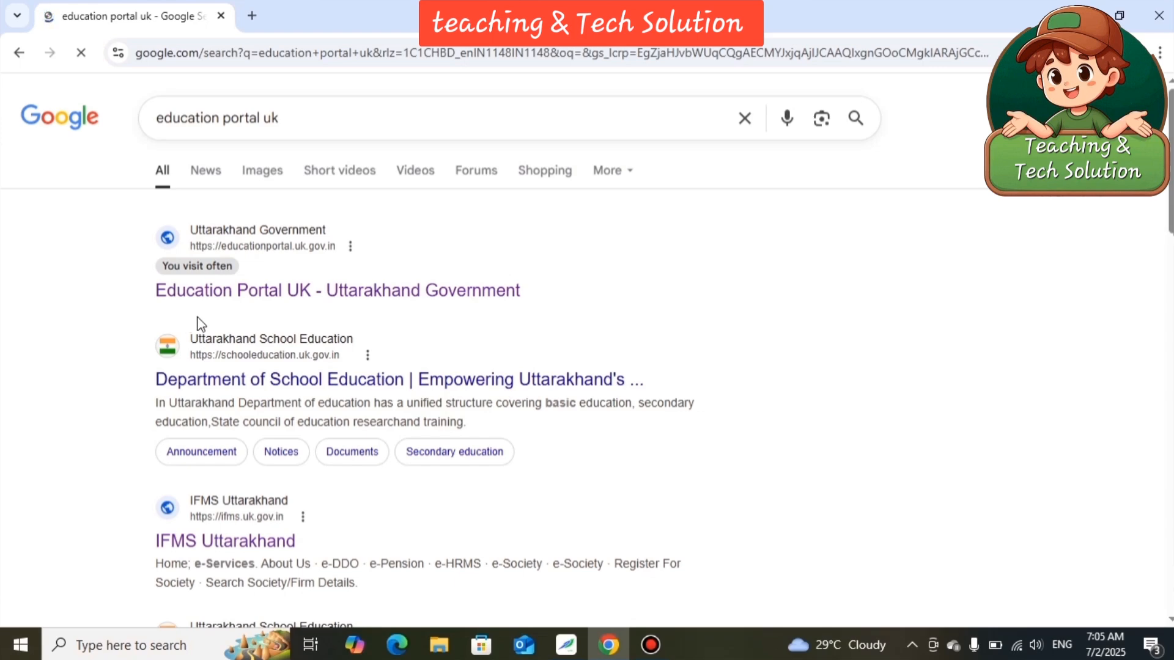
# Open the Education Portal UK website's login page and enter the school's user ID.
pyautogui.click(254, 299)
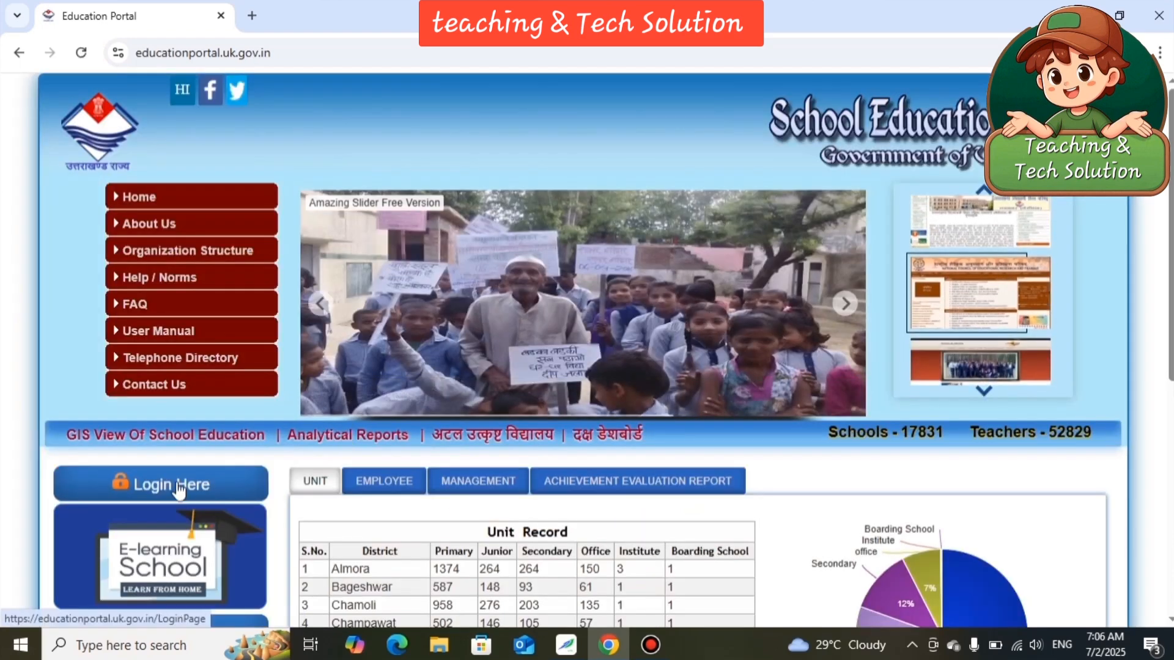
pyautogui.click(177, 486)
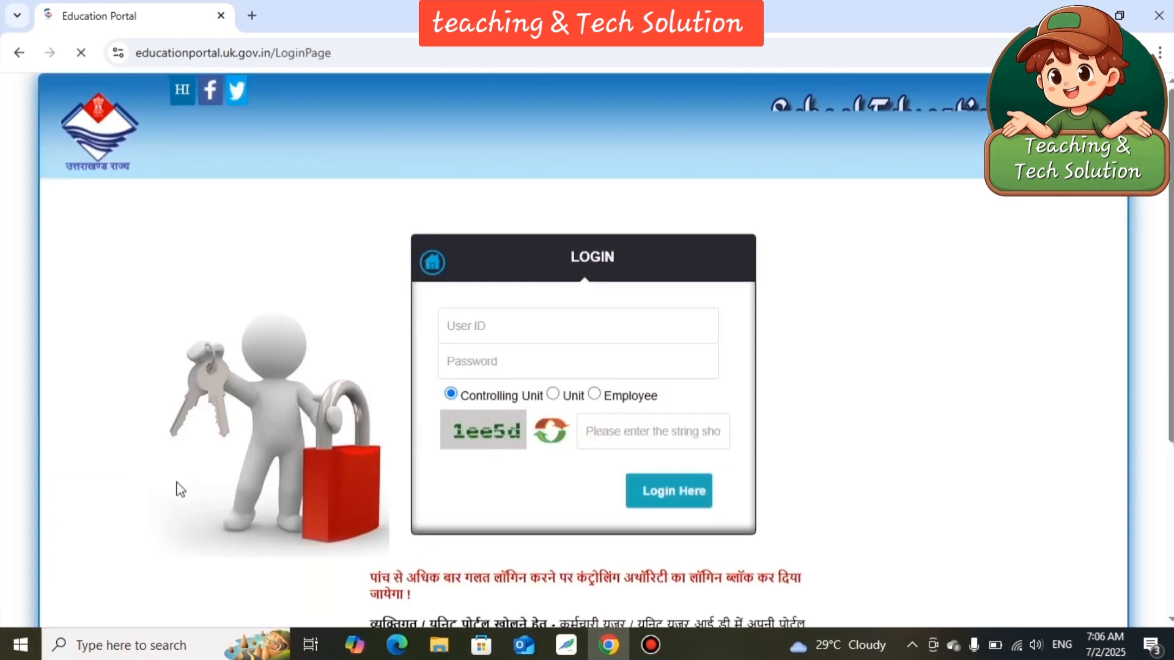
pyautogui.click(560, 329)
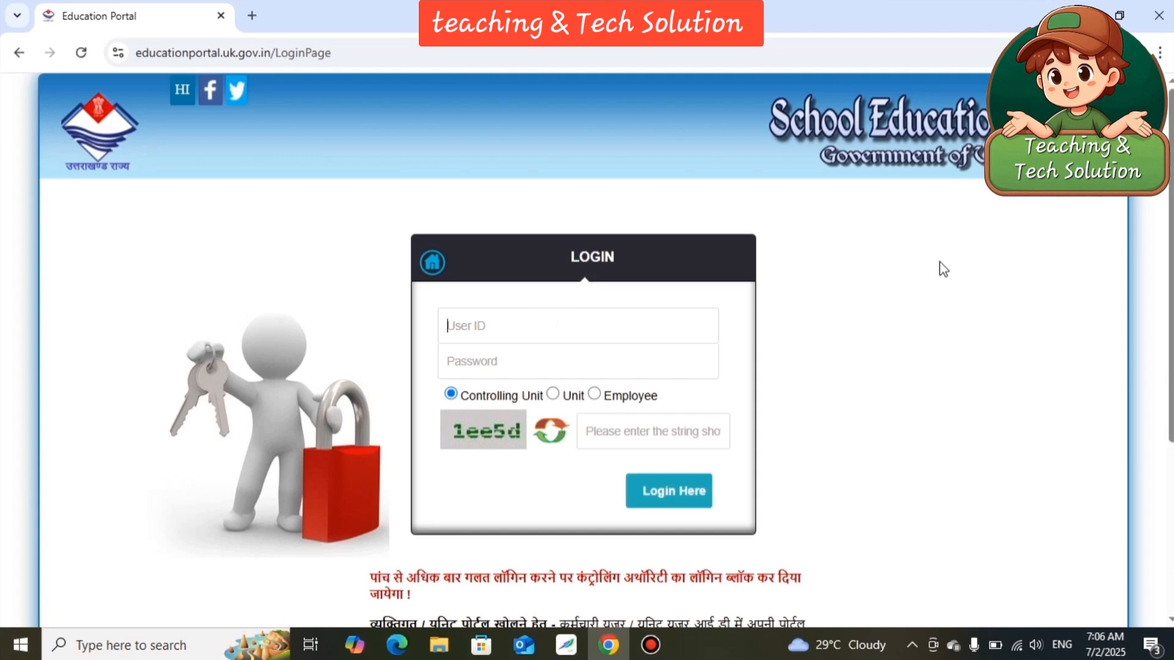
pyautogui.write('*****')
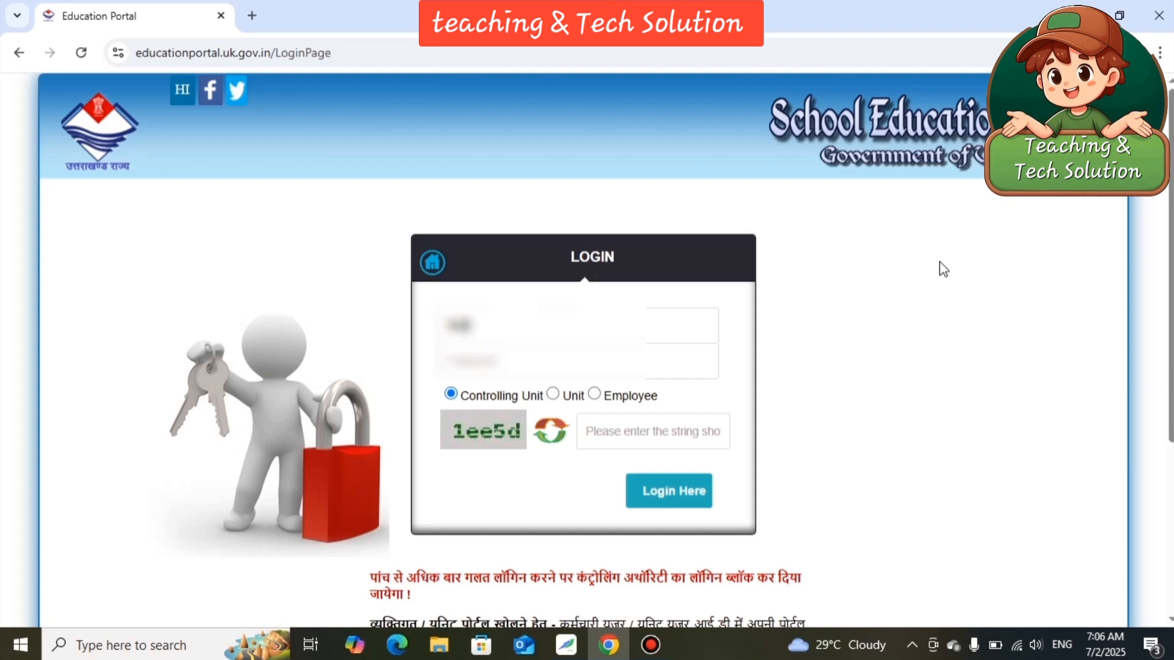
pyautogui.write('******')
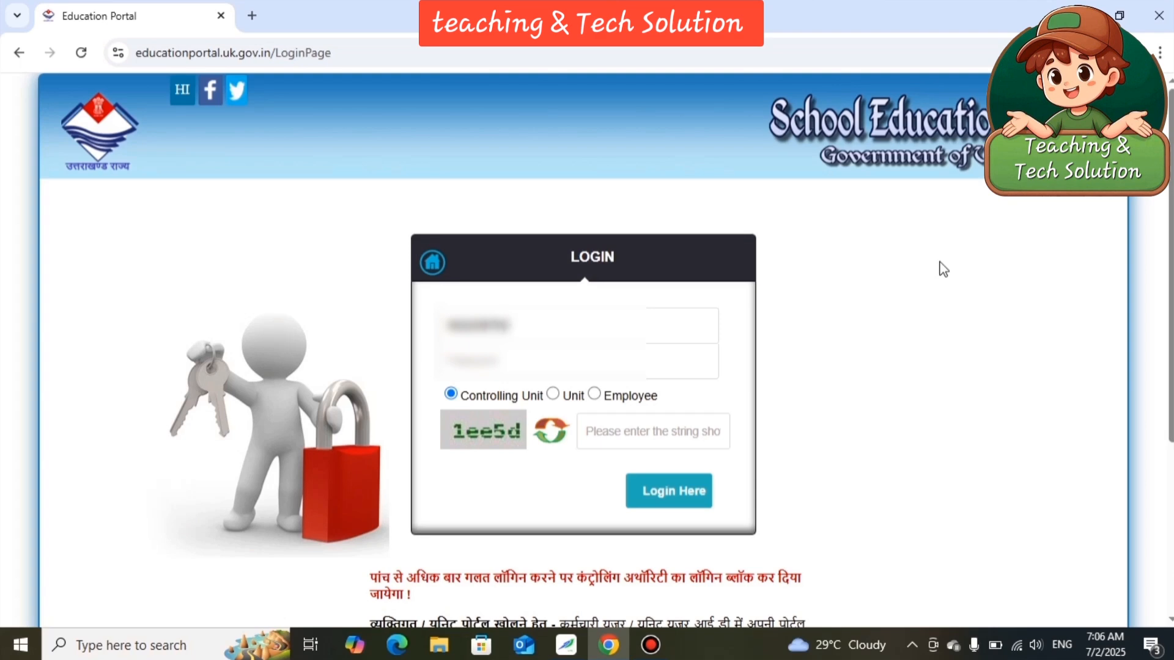
# Enter the account password and the captcha text, choose Unit as the login type, and log in.
pyautogui.click(572, 351)
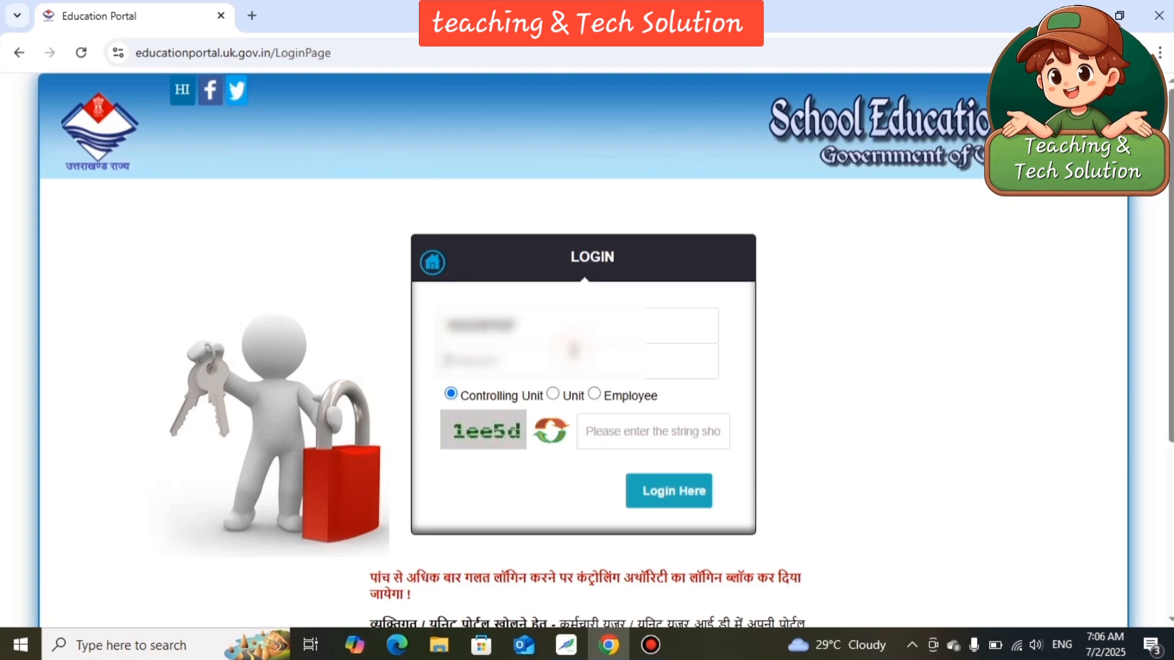
pyautogui.write('******')
pyautogui.click(553, 394)
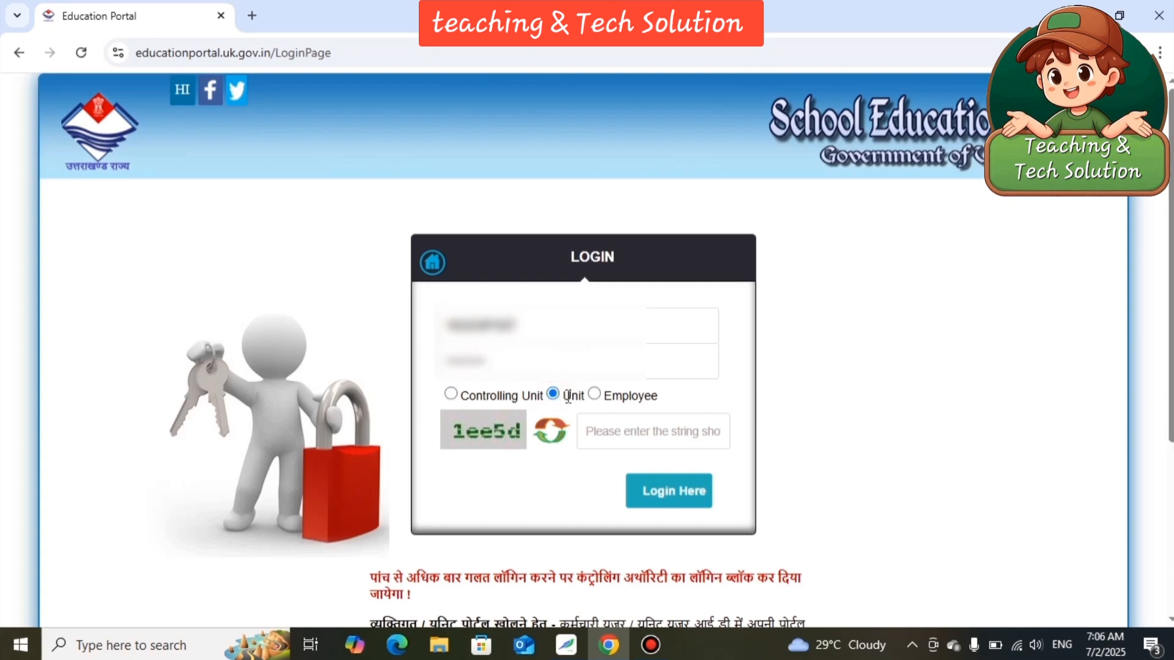
pyautogui.click(627, 429)
pyautogui.write('1ee5d')
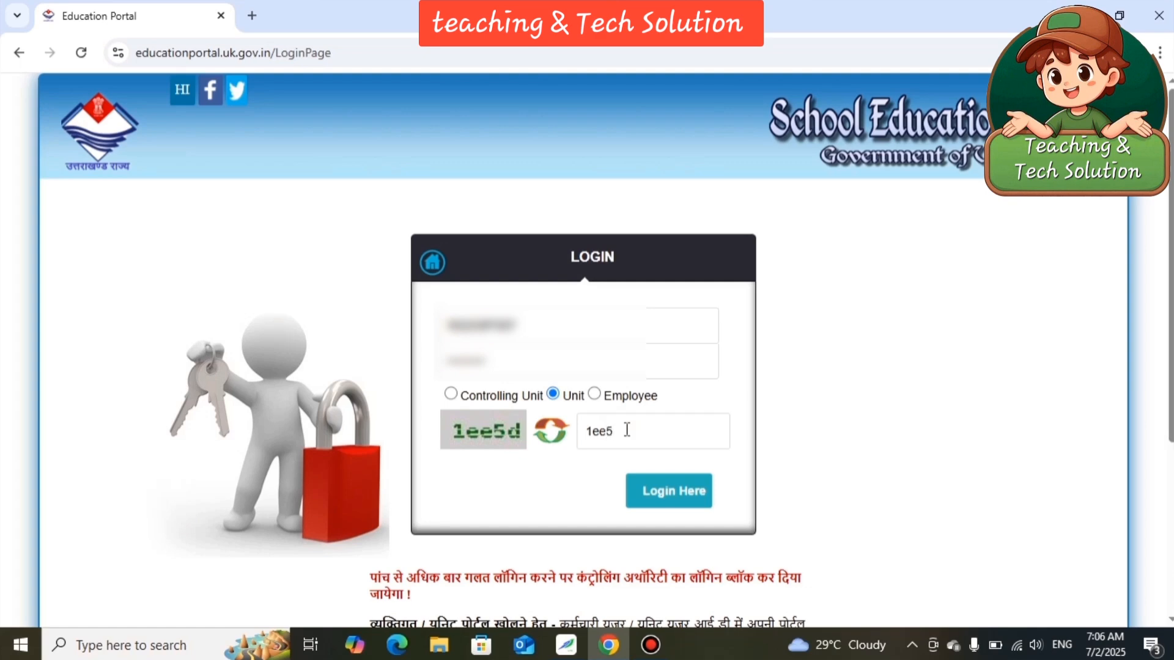
pyautogui.click(671, 497)
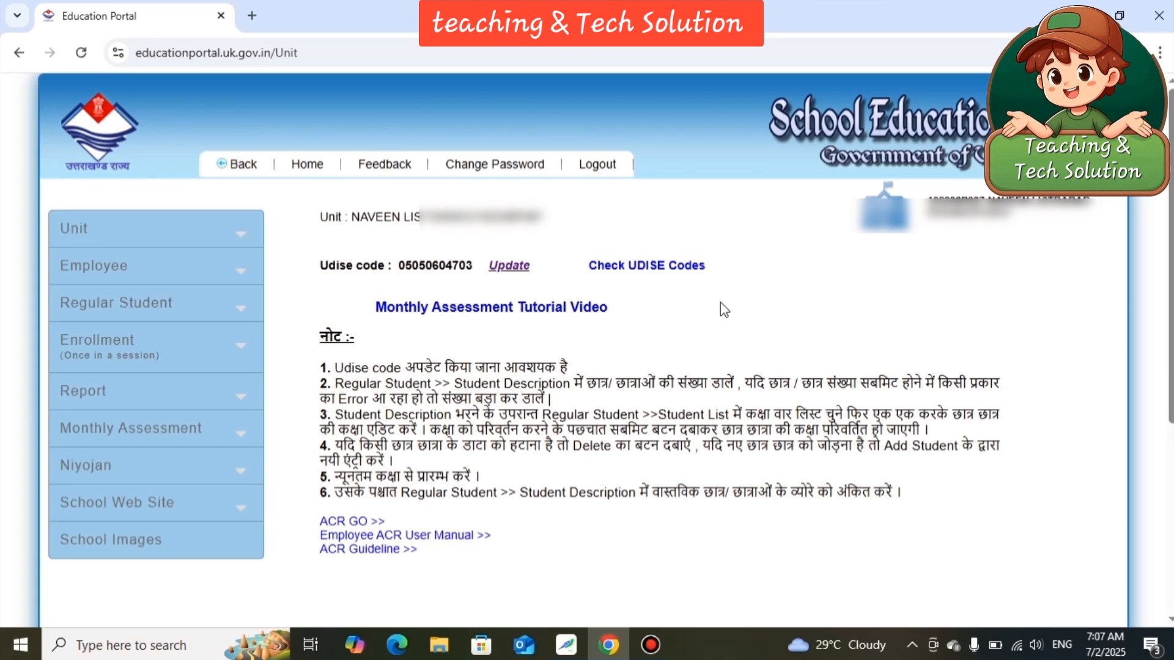
# Open the Add Student form for regular students.
pyautogui.click(240, 349)
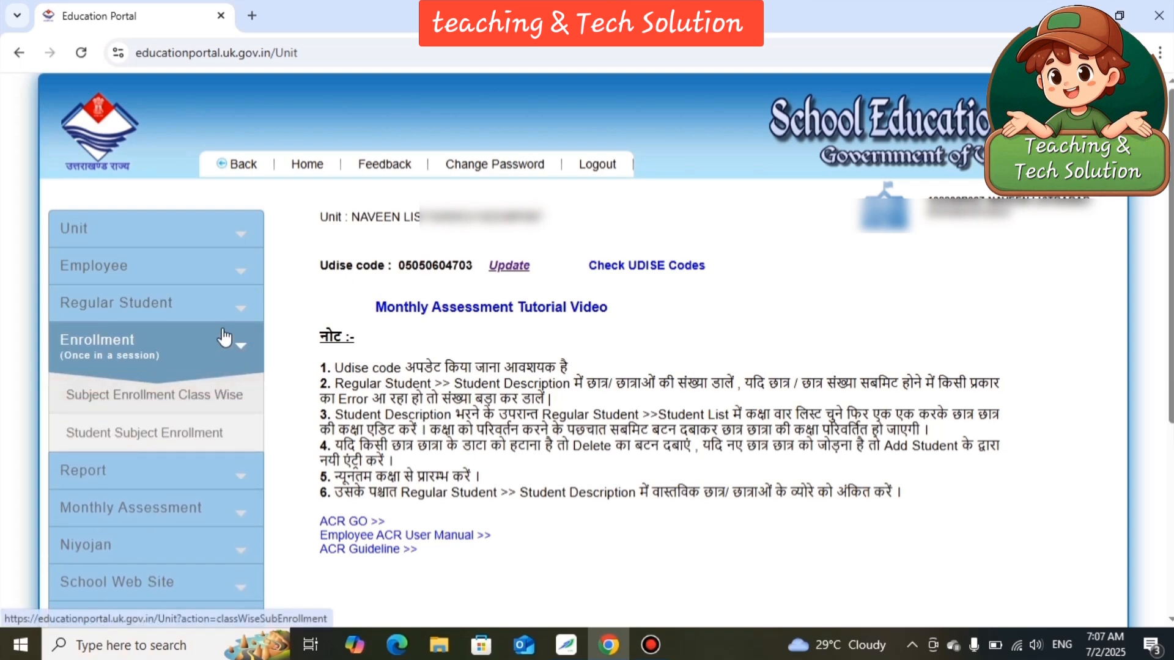
pyautogui.click(235, 304)
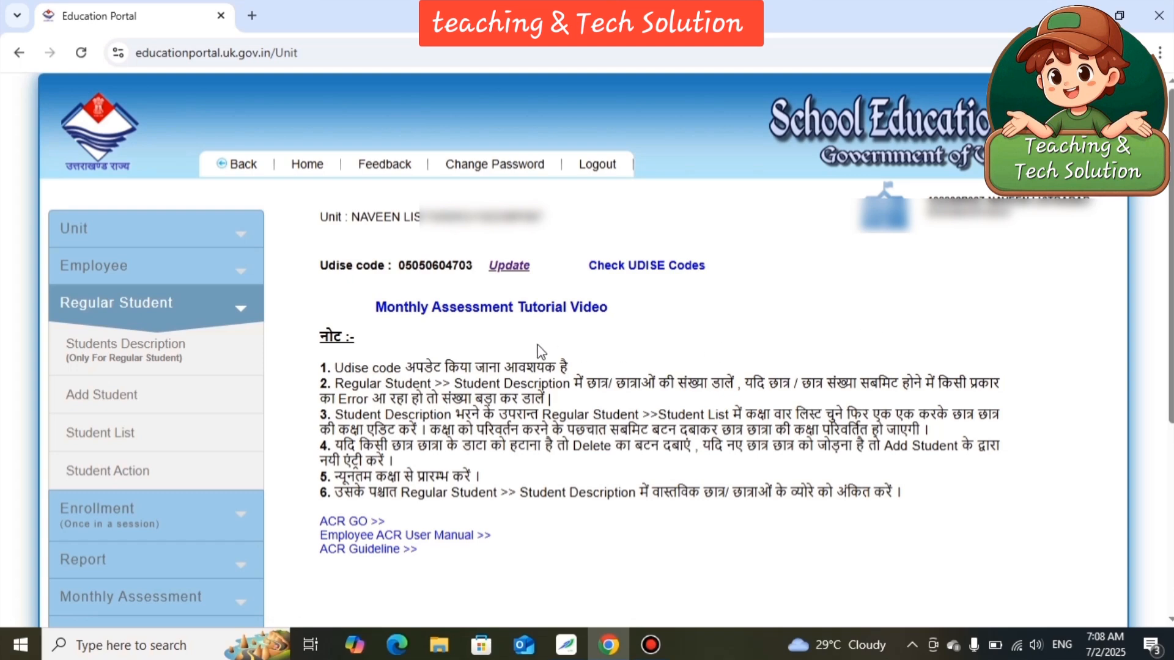
pyautogui.click(212, 399)
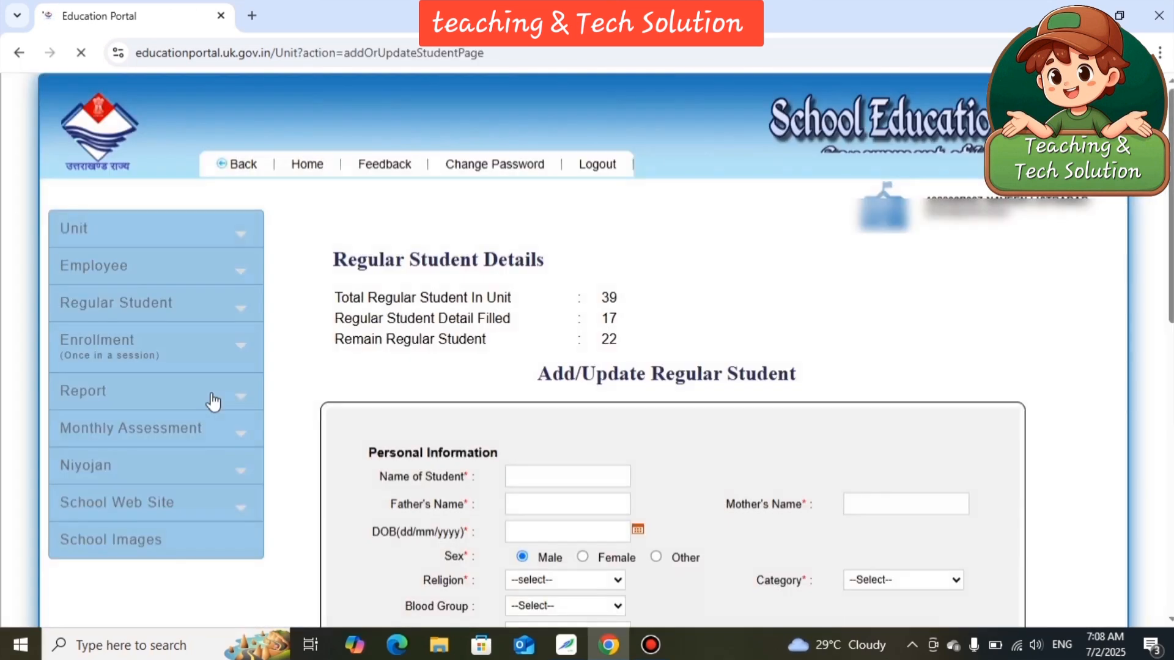
pyautogui.scroll(-1, 846, 372)
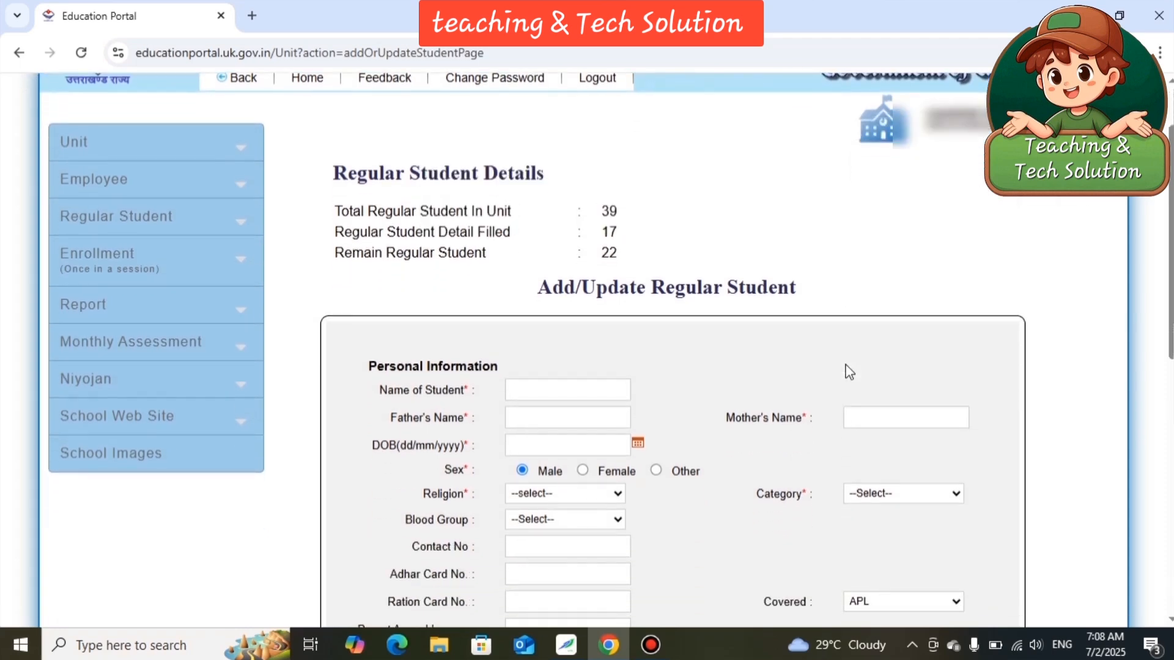
pyautogui.scroll(-1, 849, 372)
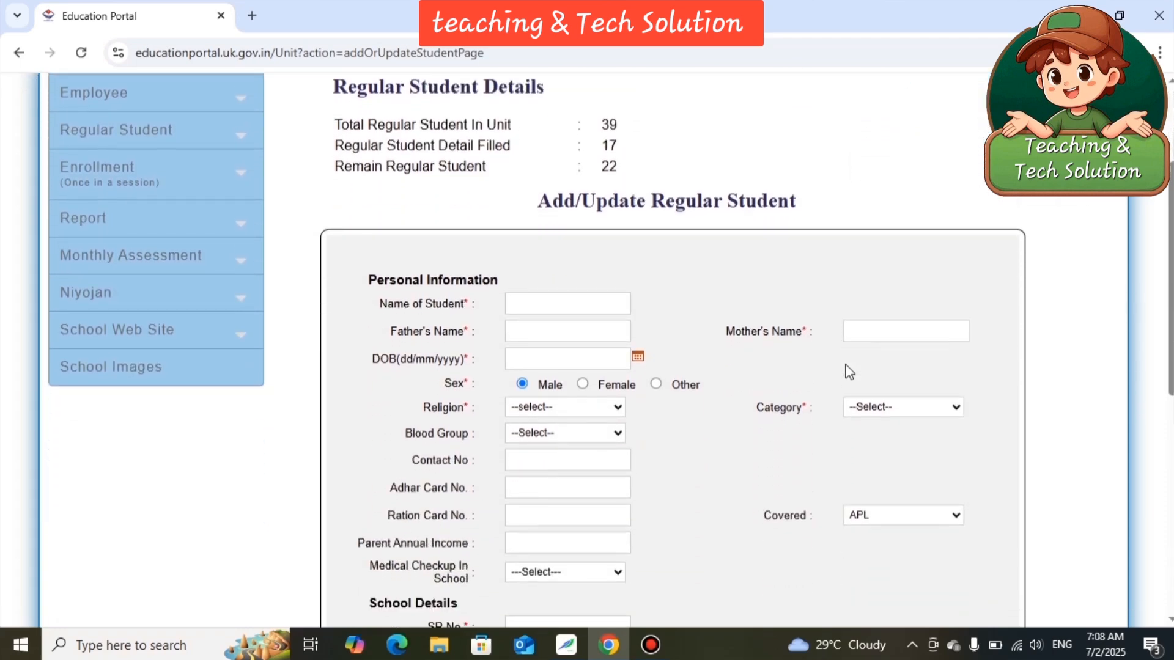
# Fill in the student's full name, the father's name and the mother's name under Personal Information.
pyautogui.click(573, 305)
pyautogui.write('*****')
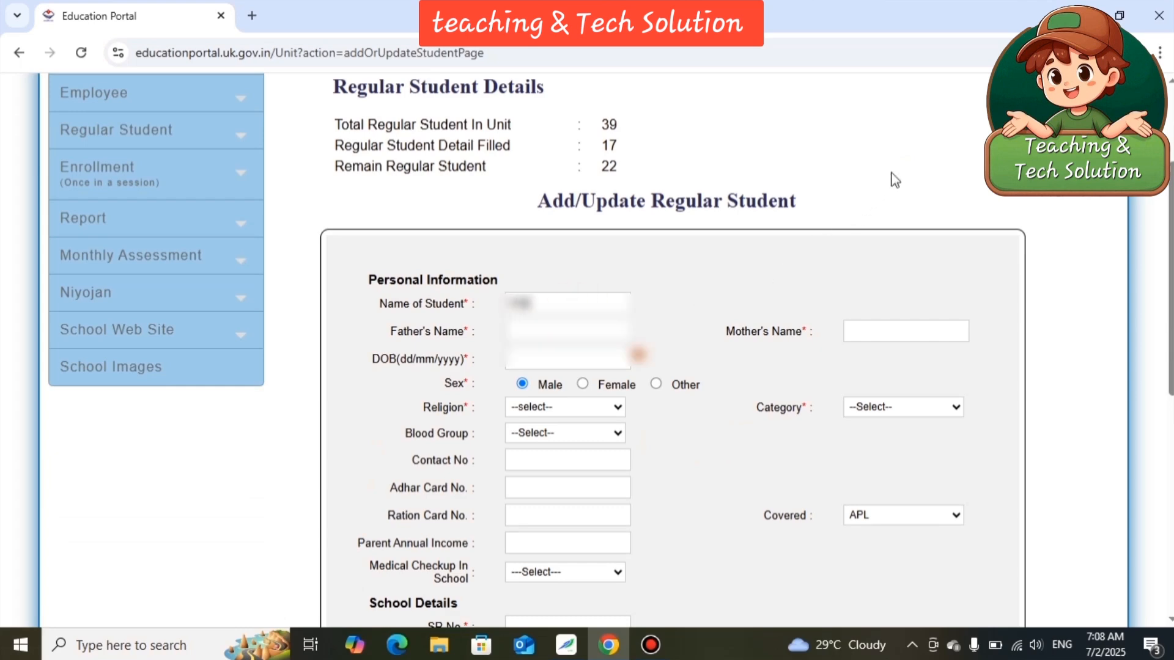
pyautogui.write('* ****')
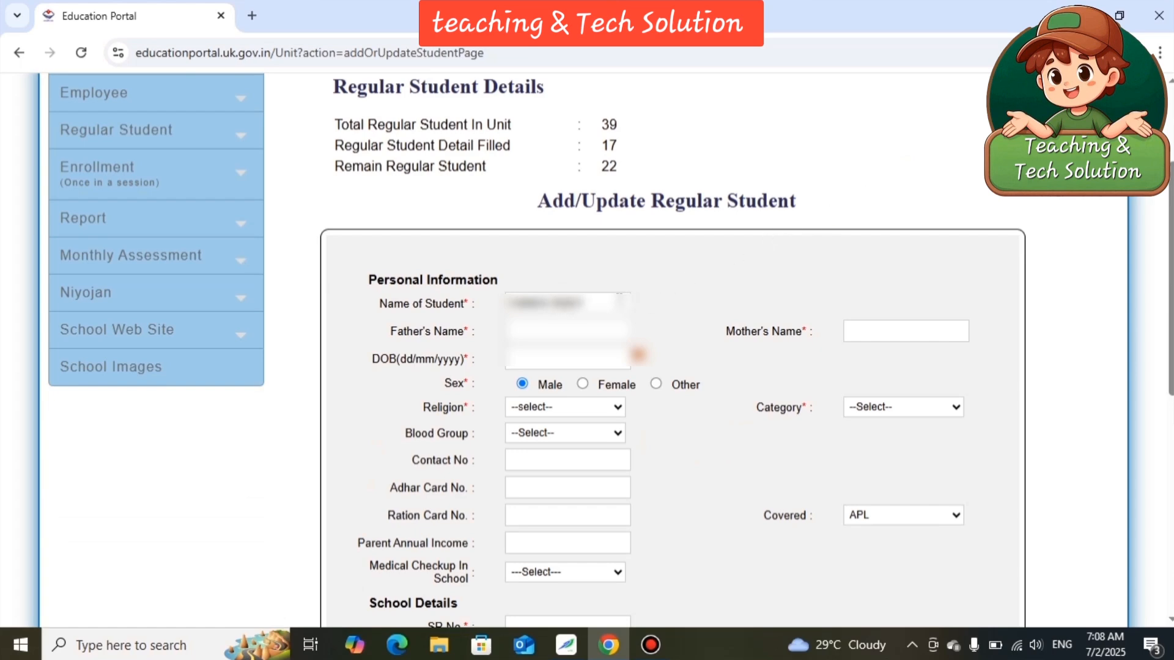
pyautogui.click(581, 332)
pyautogui.write('*******')
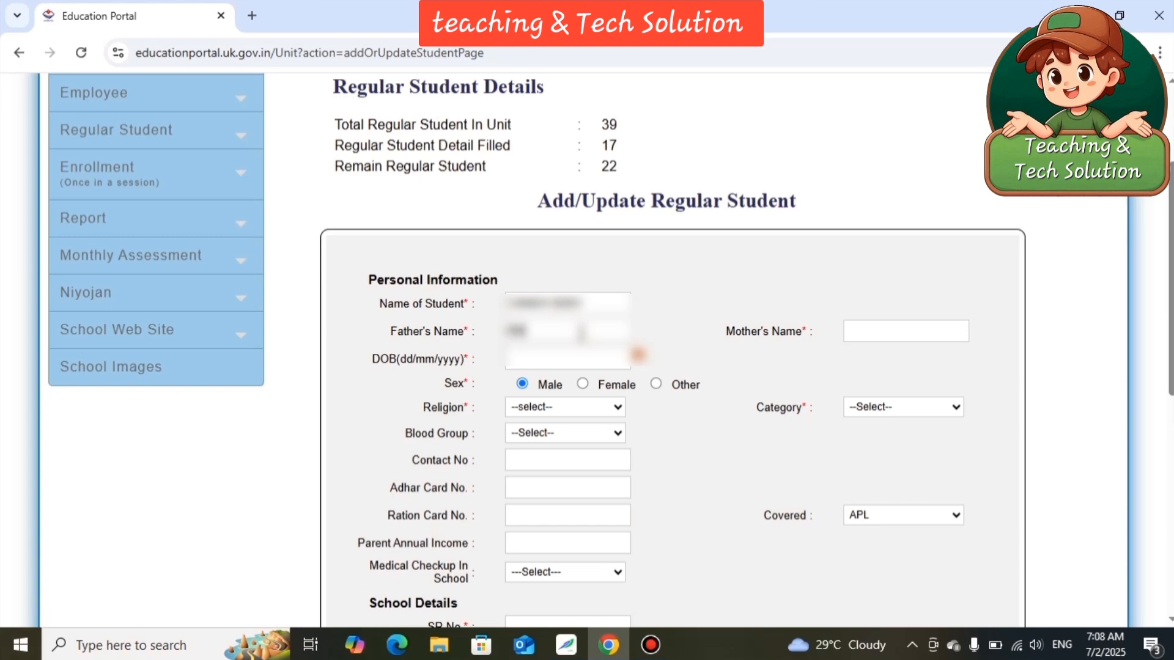
pyautogui.write('*****')
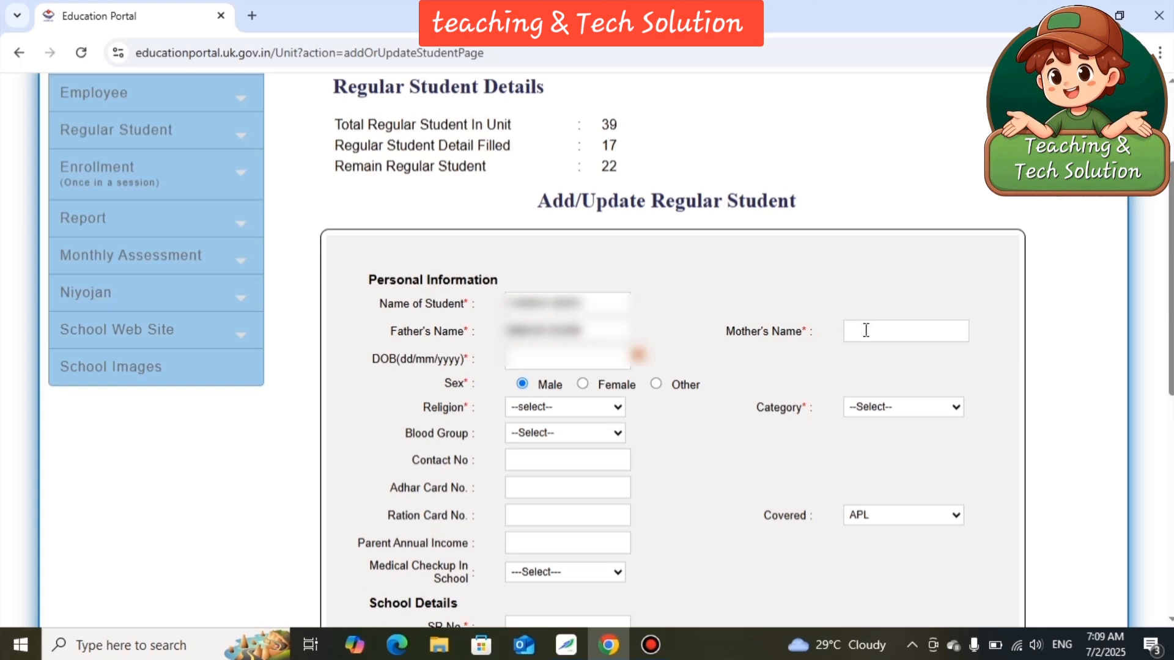
pyautogui.click(866, 330)
pyautogui.write('********')
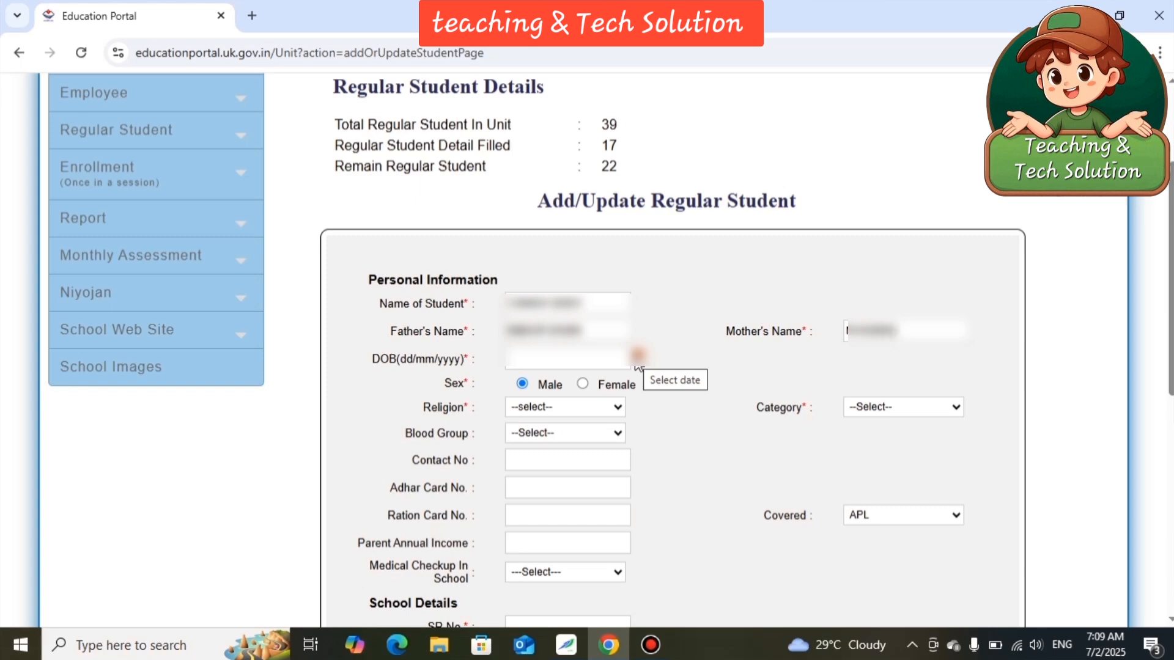
# Set the student's date of birth by picking its year, month and day in the calendar.
pyautogui.click(638, 356)
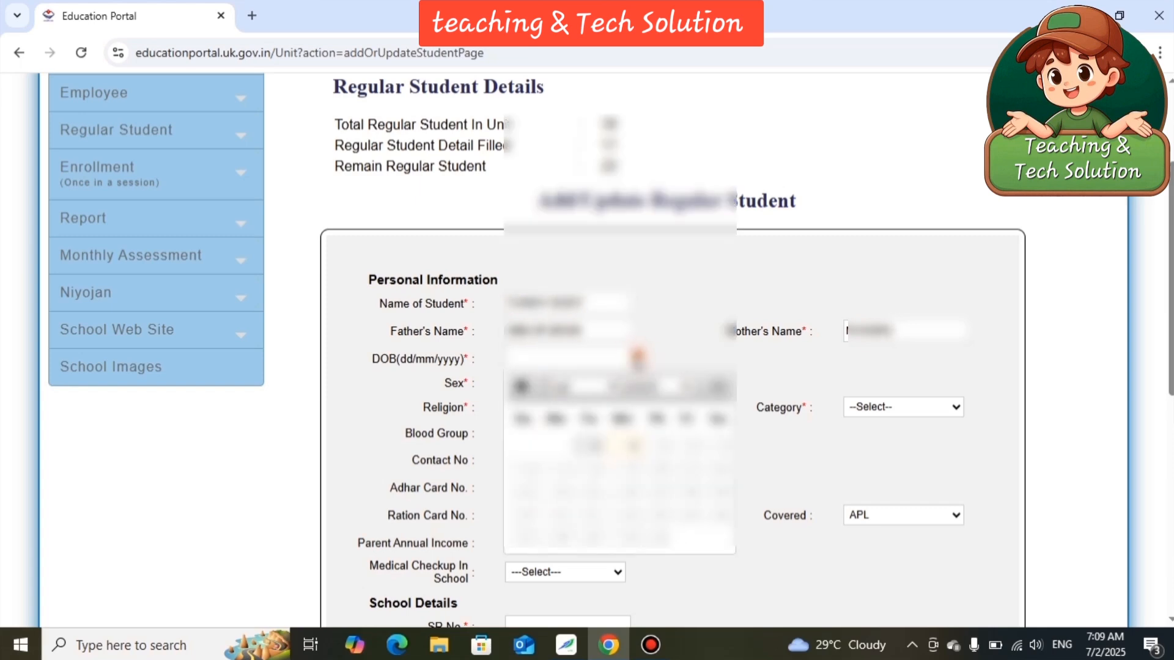
pyautogui.click(639, 387)
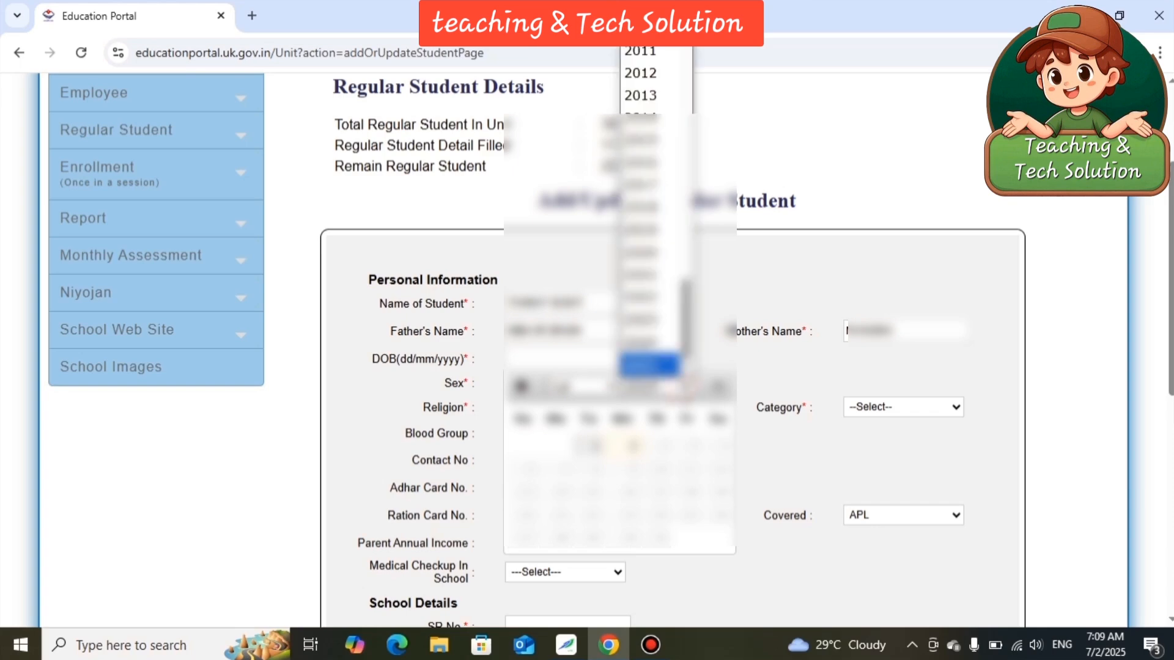
pyautogui.click(649, 230)
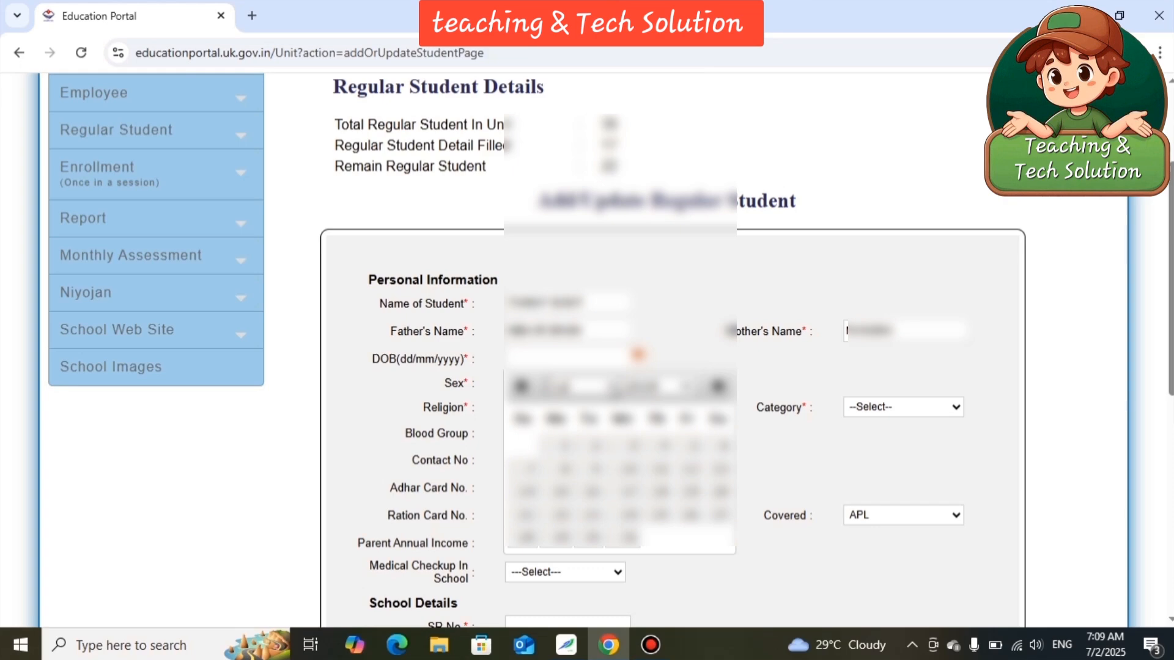
pyautogui.click(612, 386)
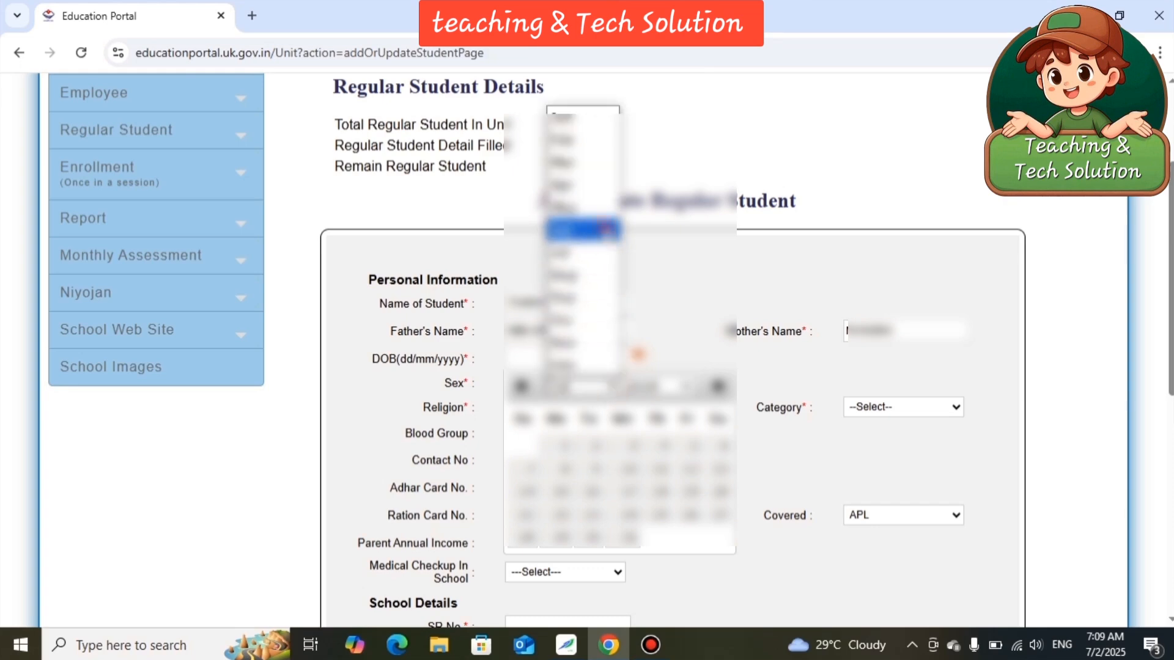
pyautogui.click(607, 232)
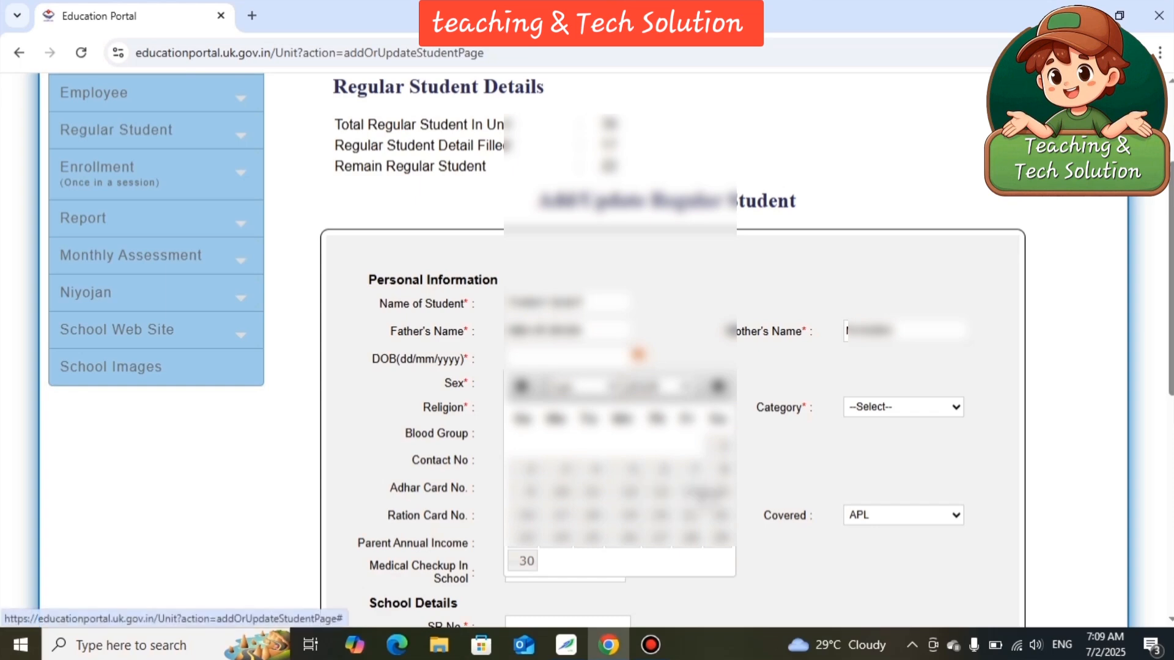
pyautogui.click(714, 489)
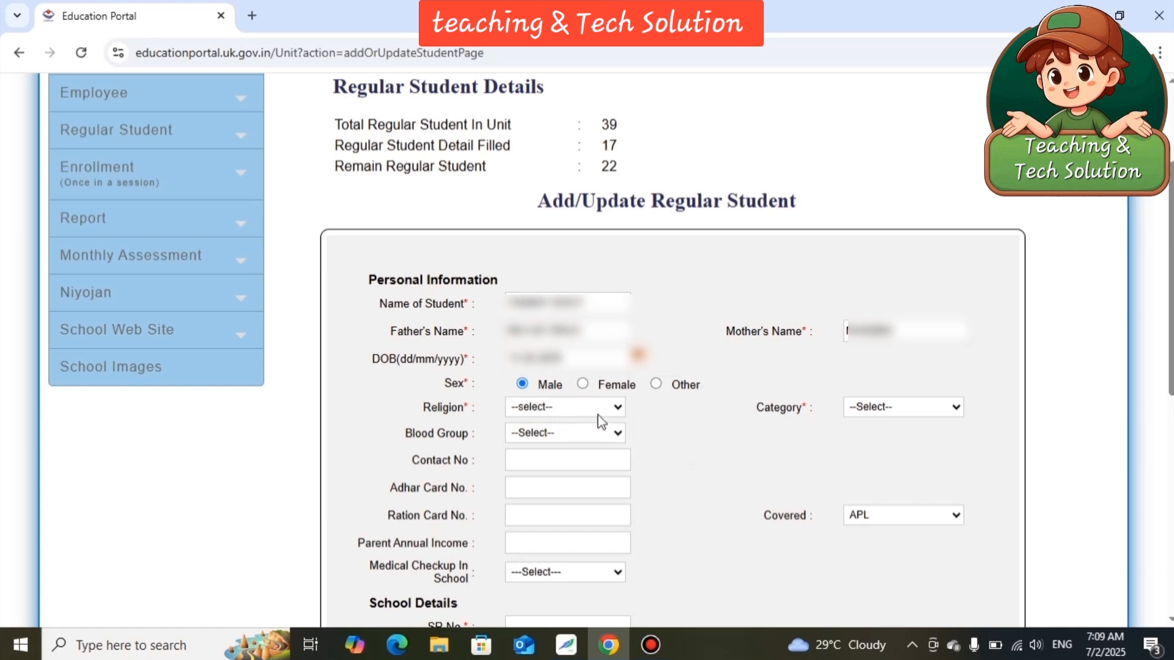
# Set the student's religion to हिन्दू and the category to Gen.
pyautogui.click(618, 411)
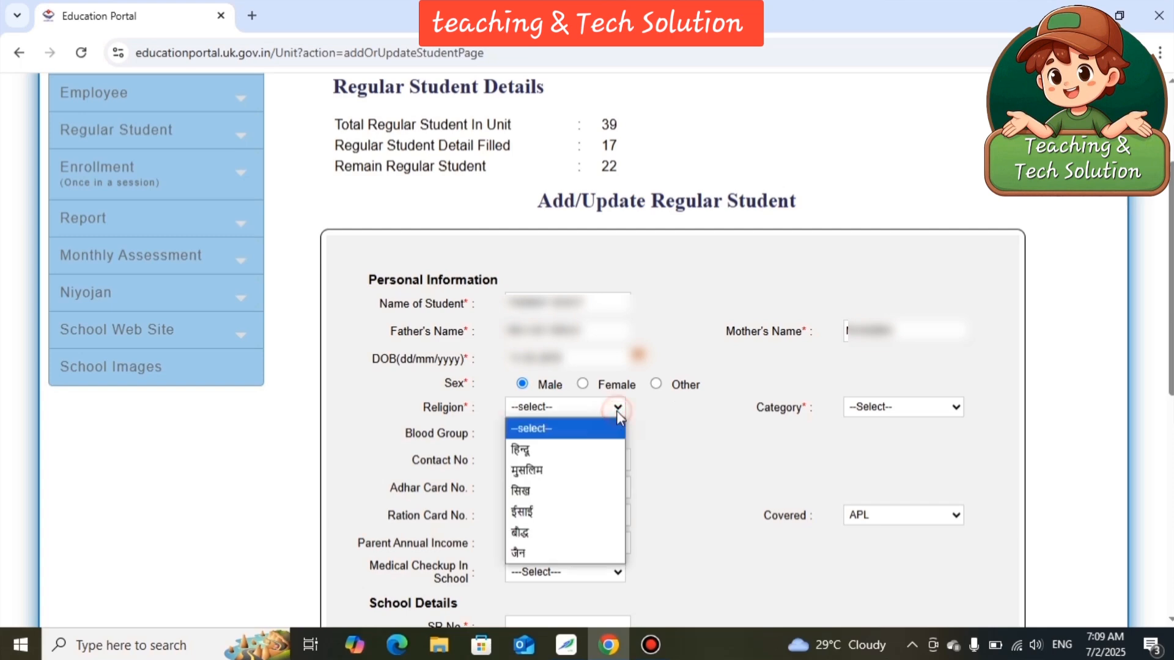
pyautogui.click(586, 448)
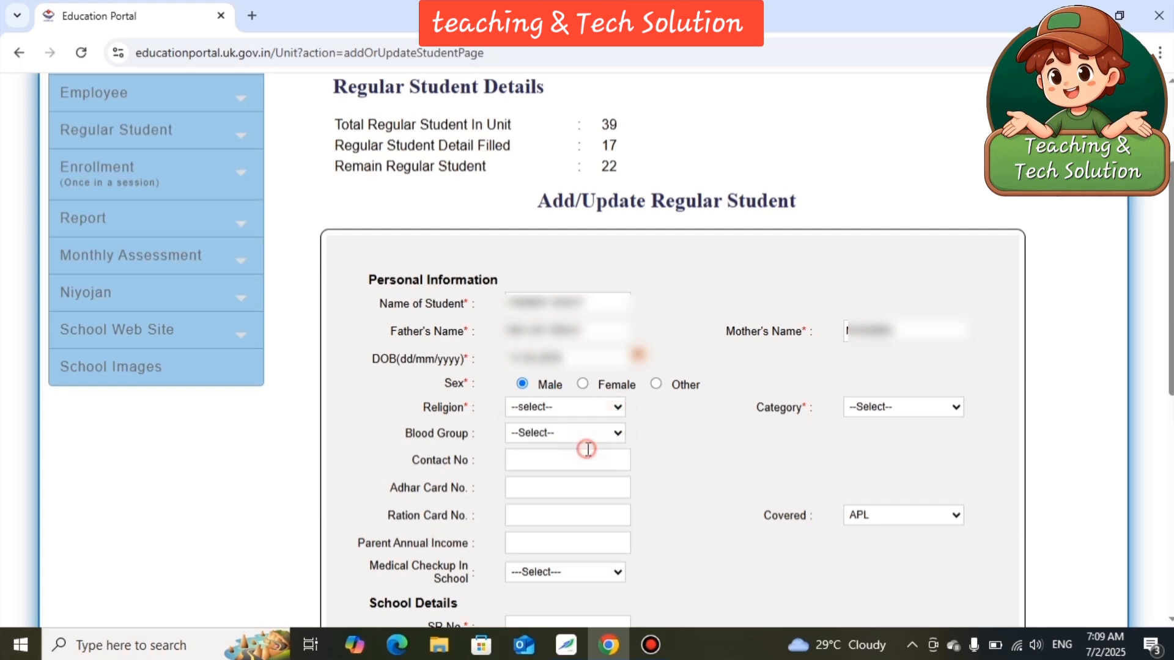
pyautogui.click(941, 407)
pyautogui.click(934, 448)
# Enter the student's SR number and set the date of admission to 01-07-2025 under School Details.
pyautogui.scroll(-3, 700, 440)
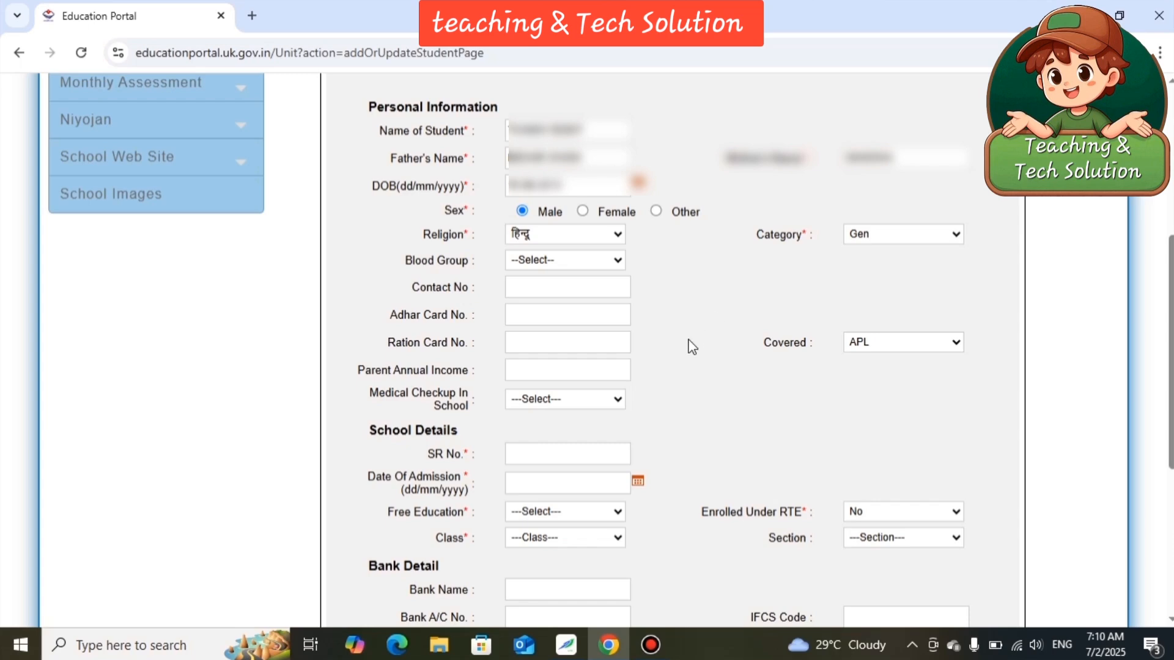
pyautogui.scroll(-3, 691, 347)
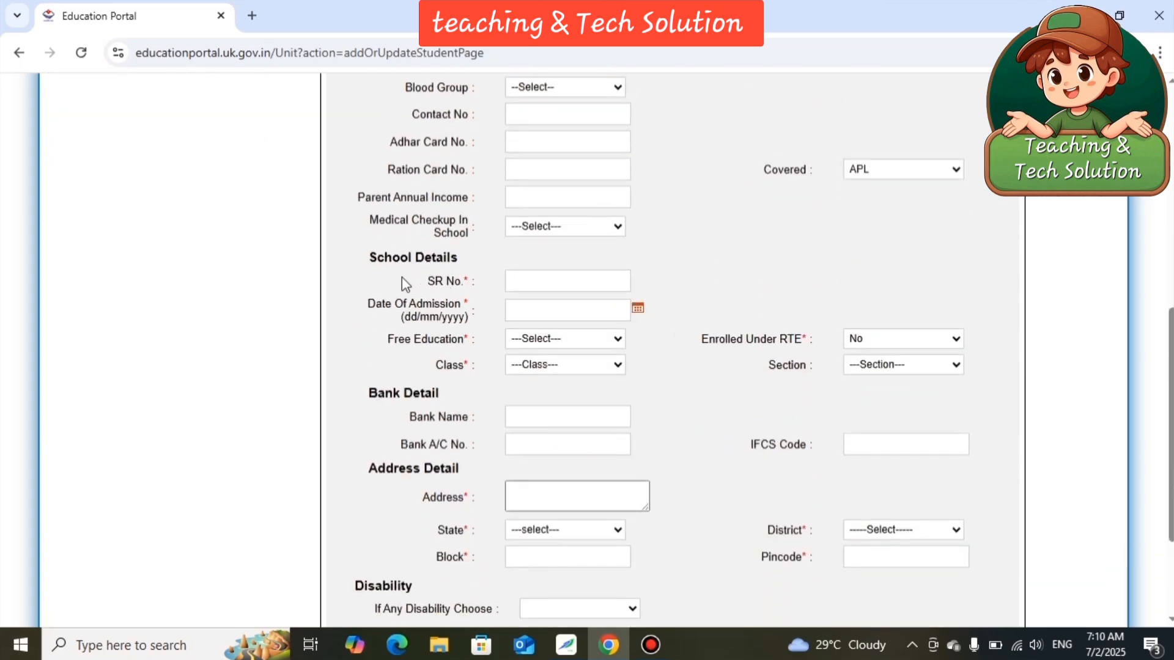
pyautogui.click(566, 279)
pyautogui.write('376')
pyautogui.click(639, 310)
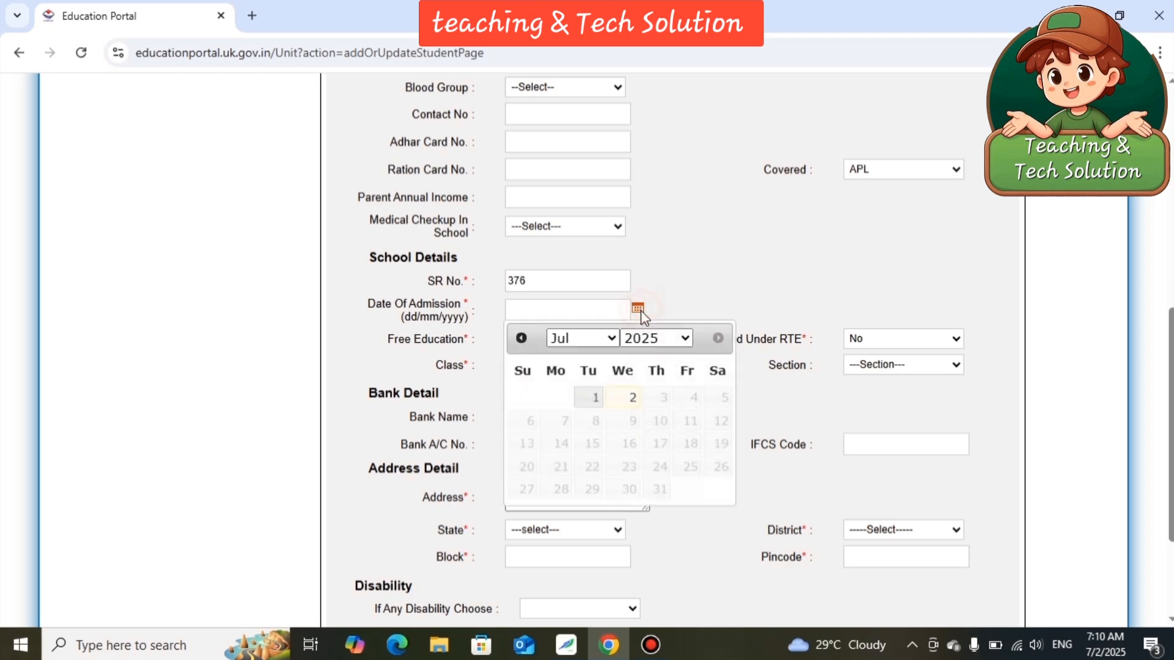
pyautogui.click(596, 398)
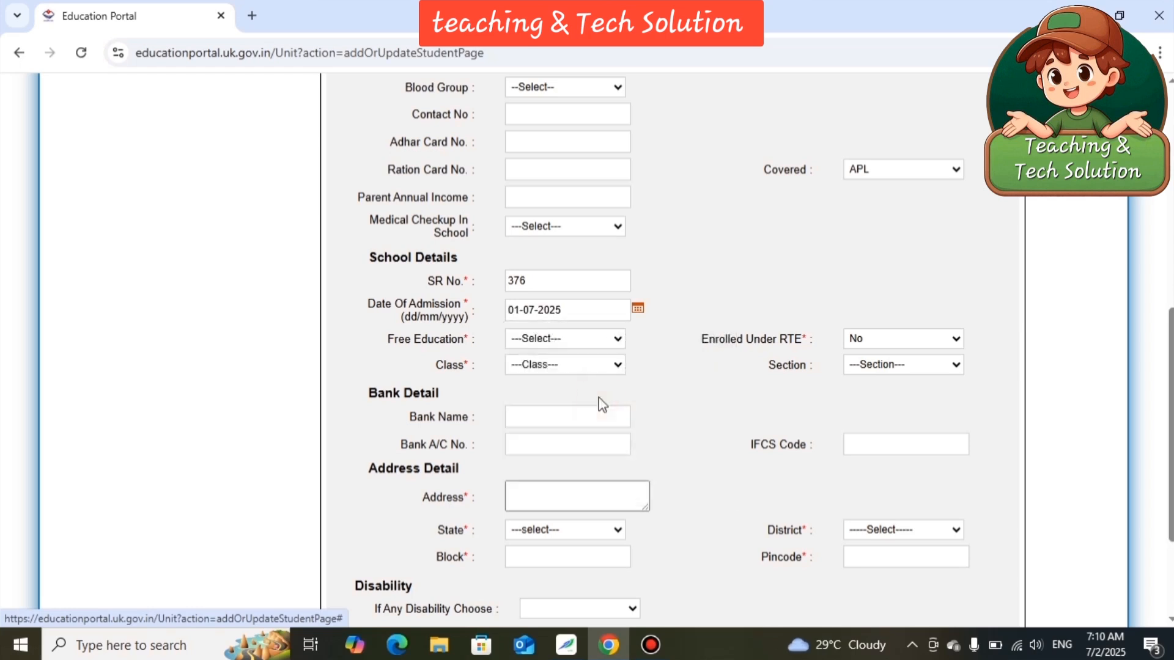
# Set Free Education to Yes and the student's class to 1 under School Details.
pyautogui.click(614, 341)
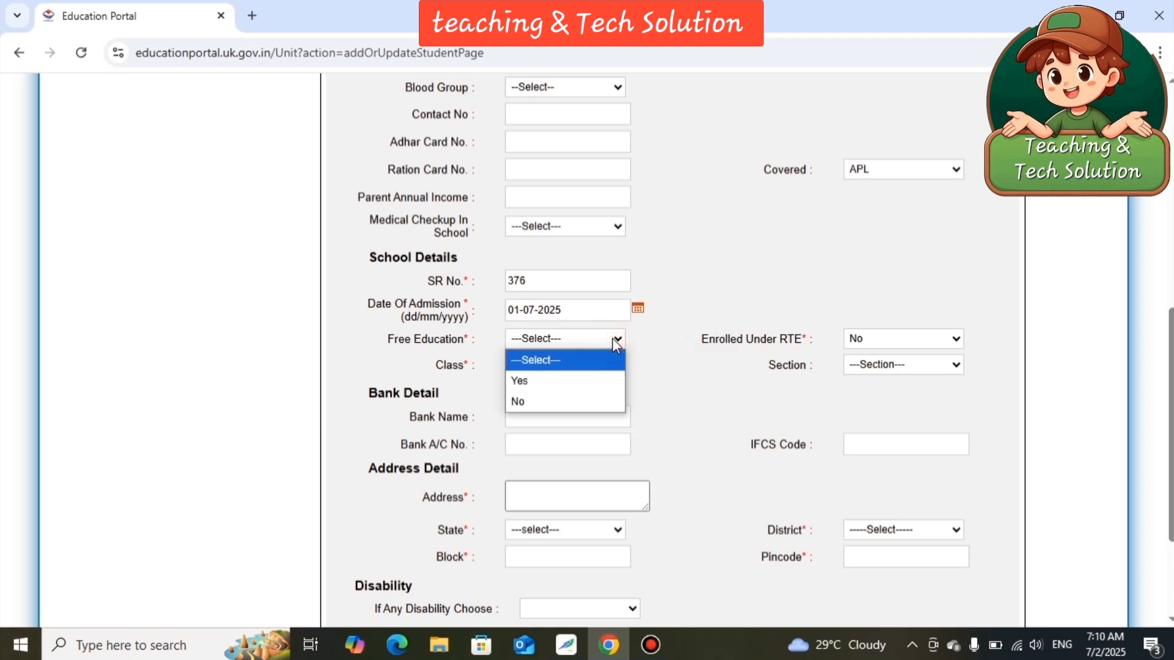
pyautogui.click(601, 379)
pyautogui.click(616, 365)
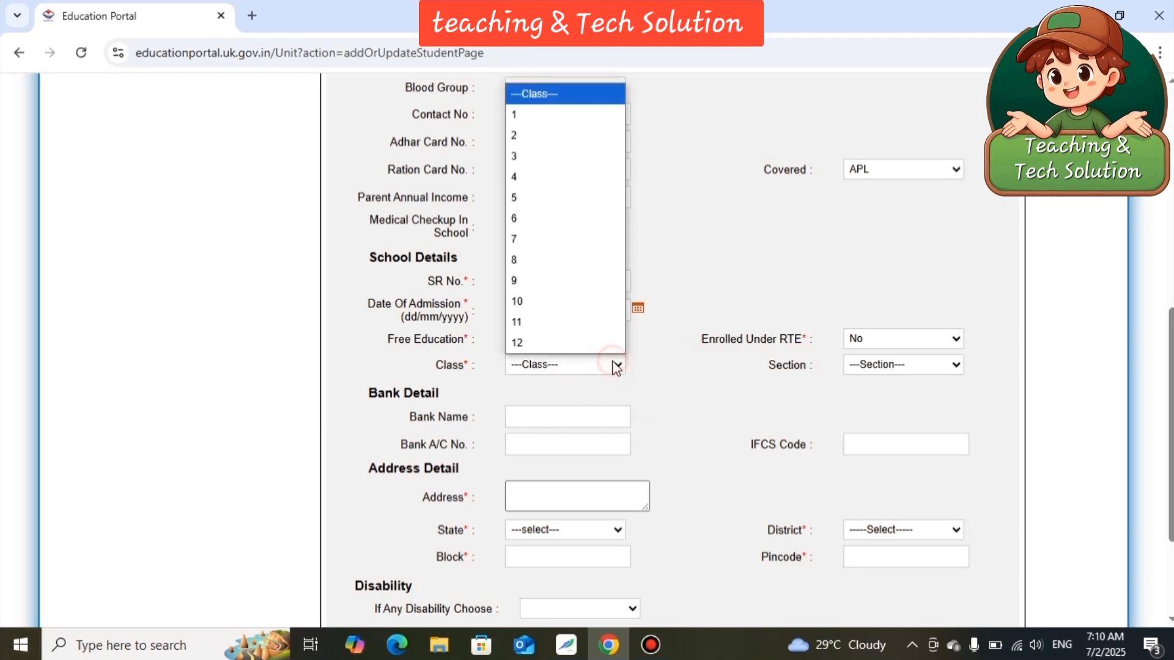
pyautogui.click(569, 116)
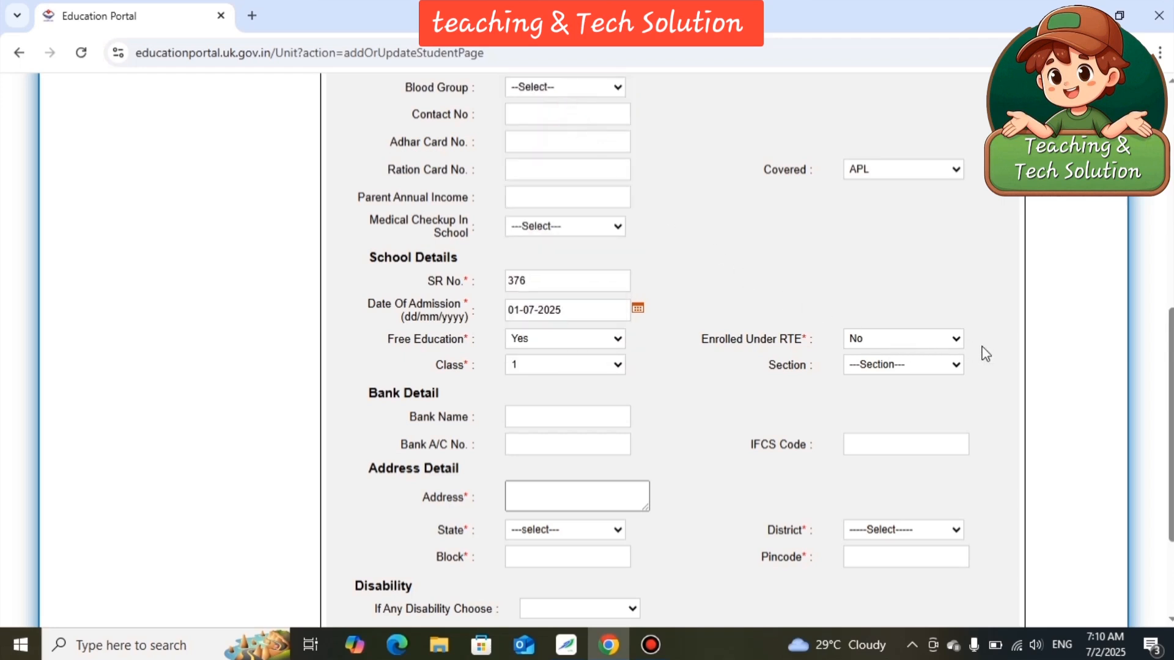
# Set Enrolled Under RTE to Yes and assign the student to section A.
pyautogui.click(942, 338)
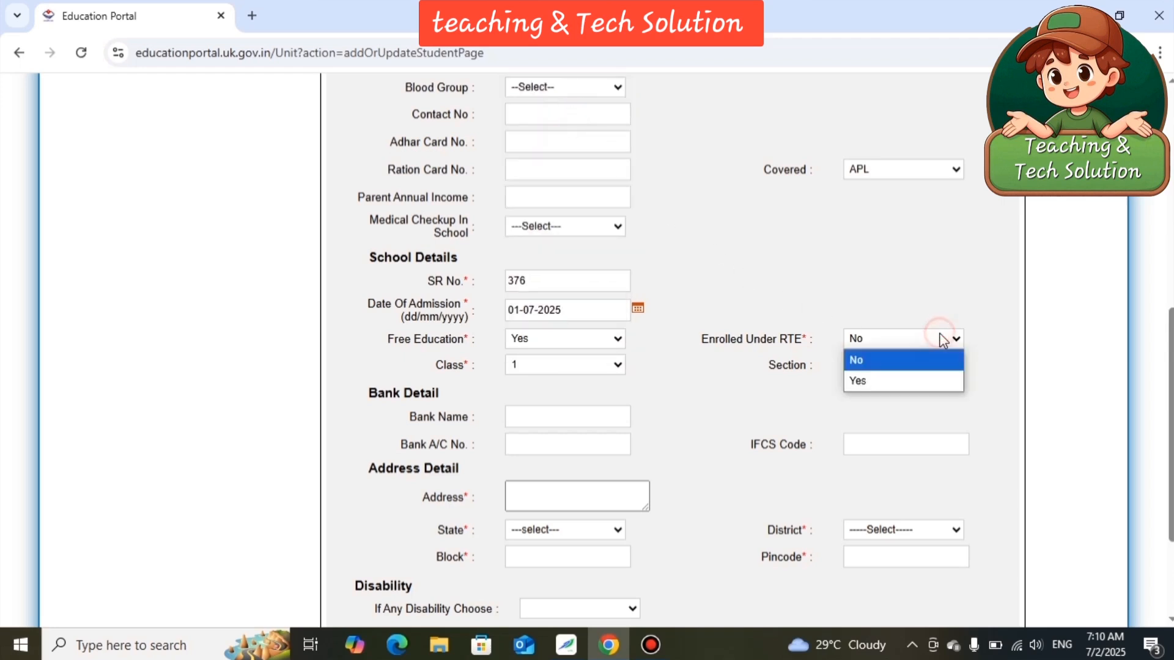
pyautogui.click(924, 382)
pyautogui.click(947, 366)
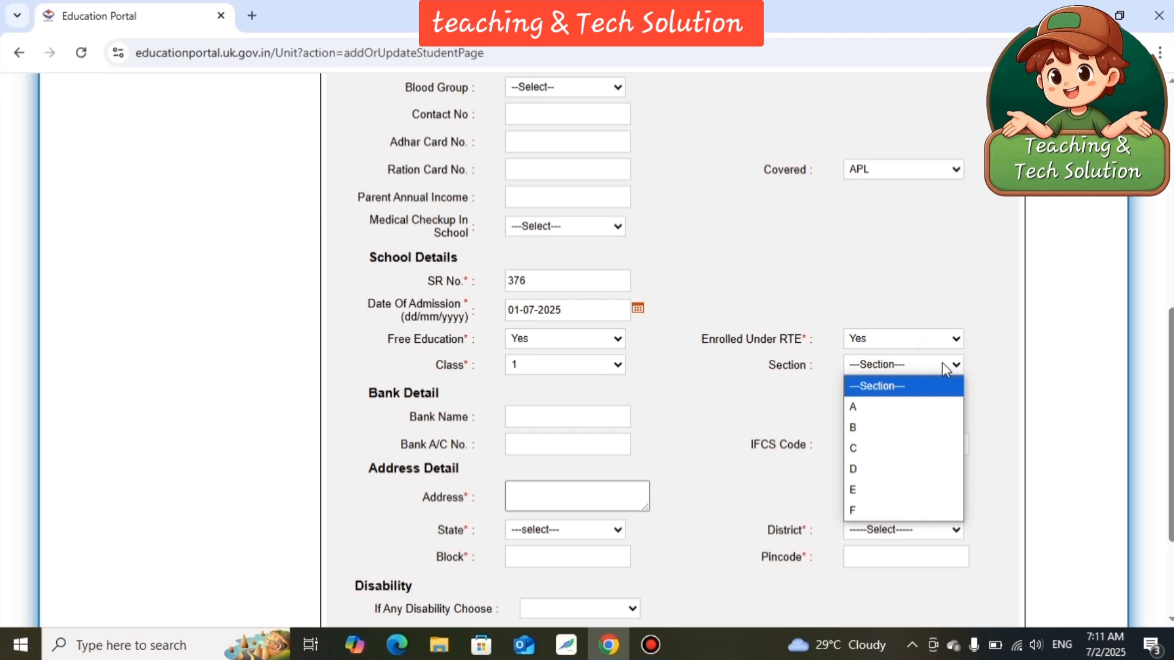
pyautogui.click(928, 410)
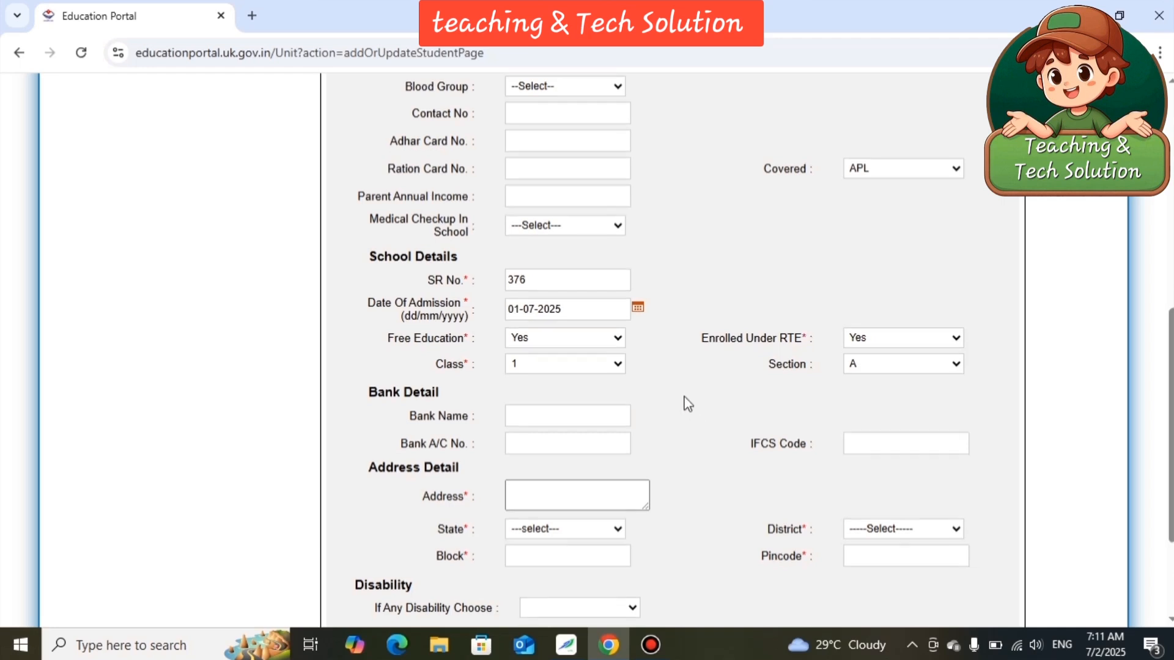
# Enter the student's village and locality in the Address field under Address Detail.
pyautogui.scroll(-1, 688, 404)
pyautogui.scroll(-1, 688, 403)
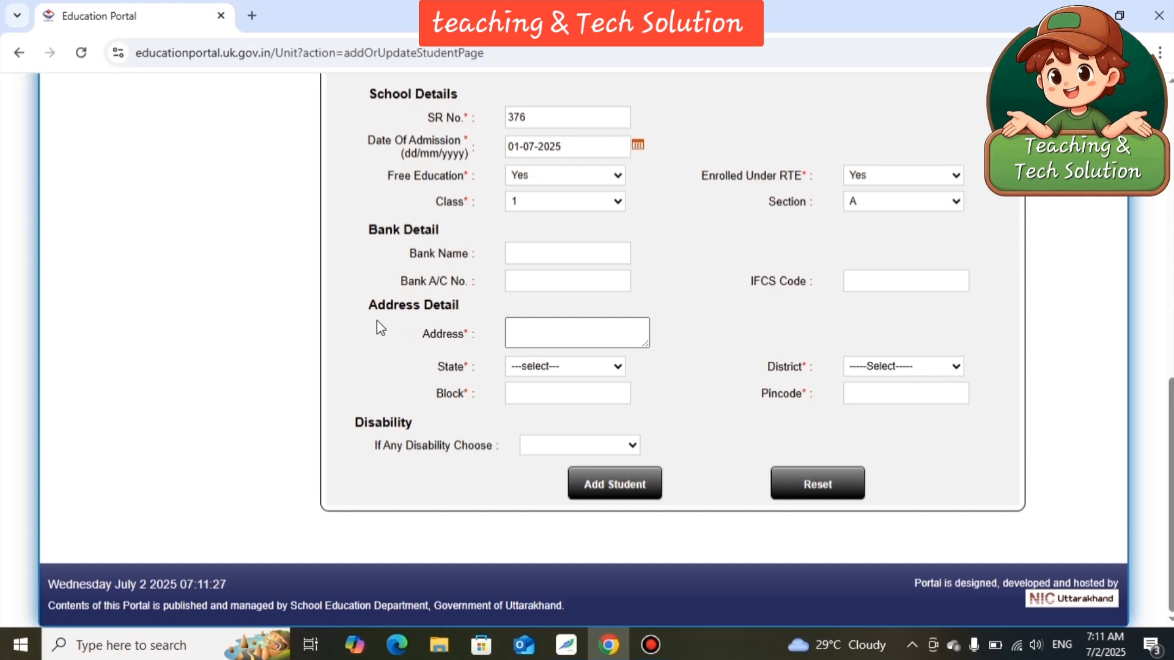
pyautogui.click(550, 333)
pyautogui.write('VILLAGE- DONAALI ')
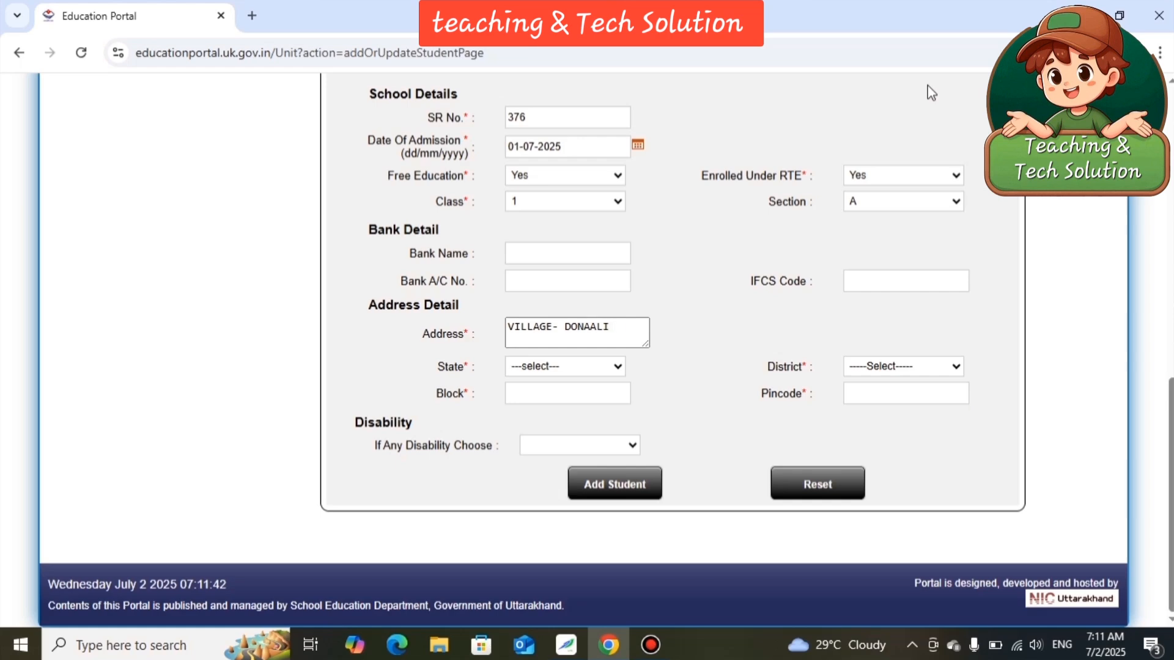
pyautogui.write('RANIPOKHARI DOIWALA')
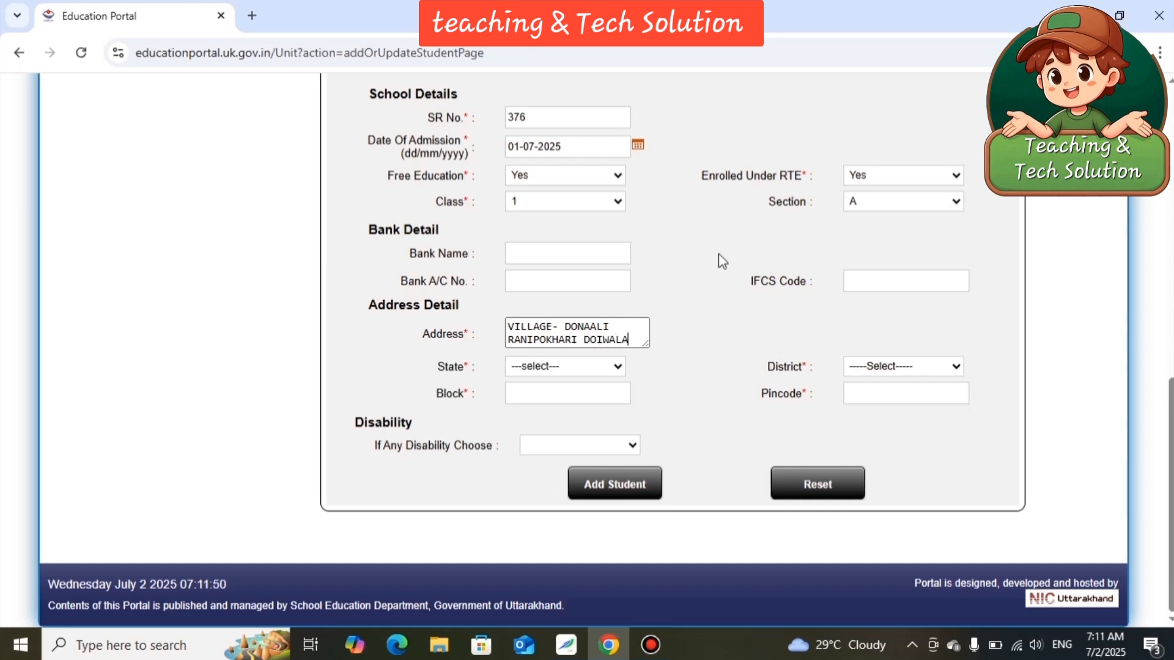
# Set the address's state to Uttarakhand and the district to Dehradun.
pyautogui.click(616, 368)
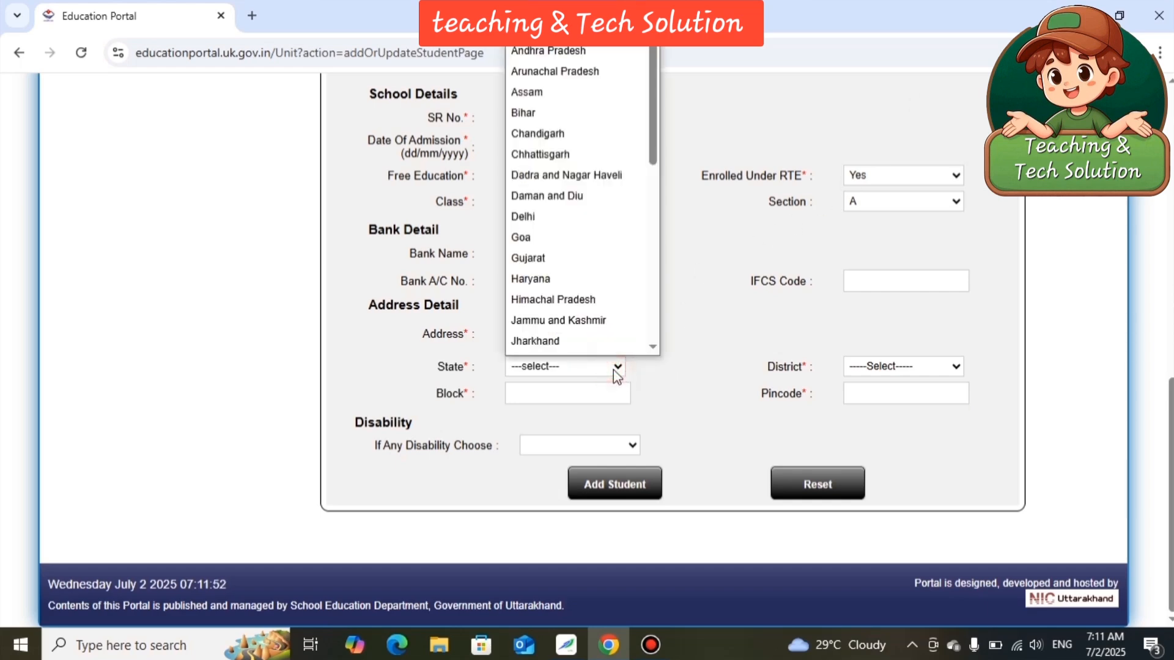
pyautogui.scroll(-5, 586, 263)
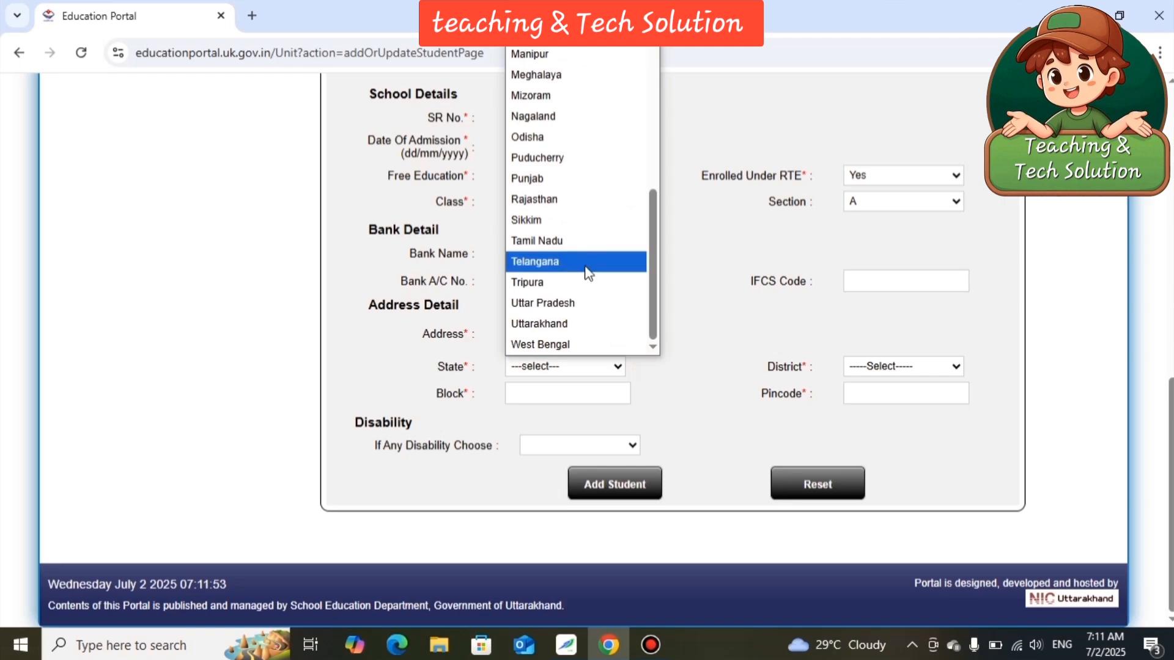
pyautogui.click(592, 322)
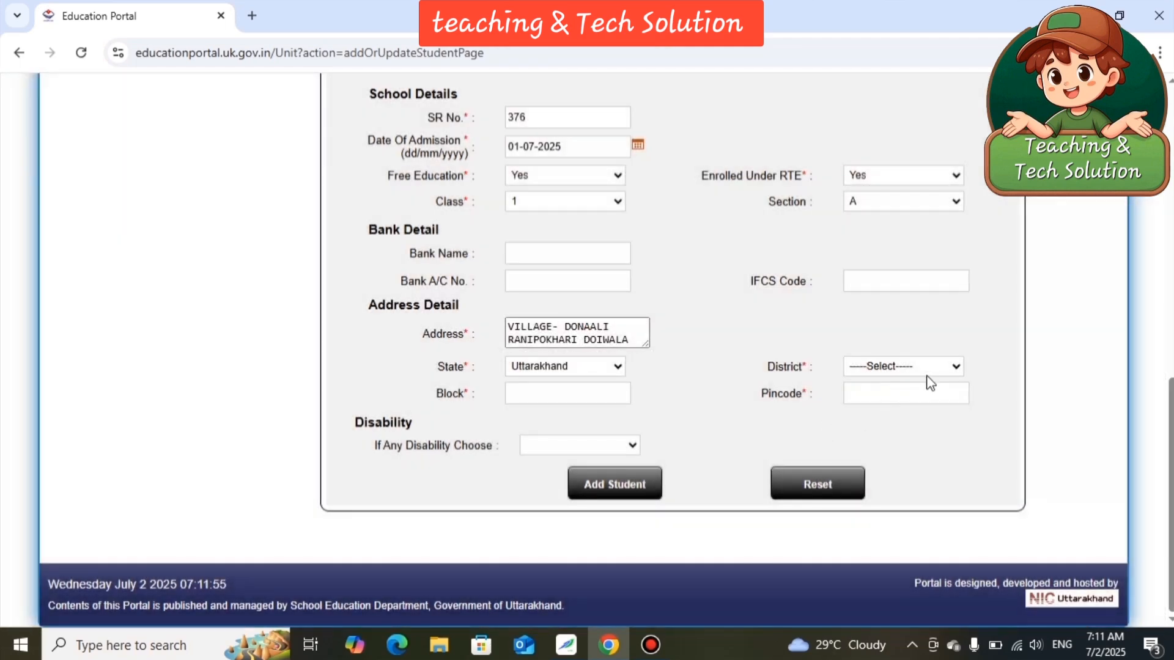
pyautogui.click(934, 367)
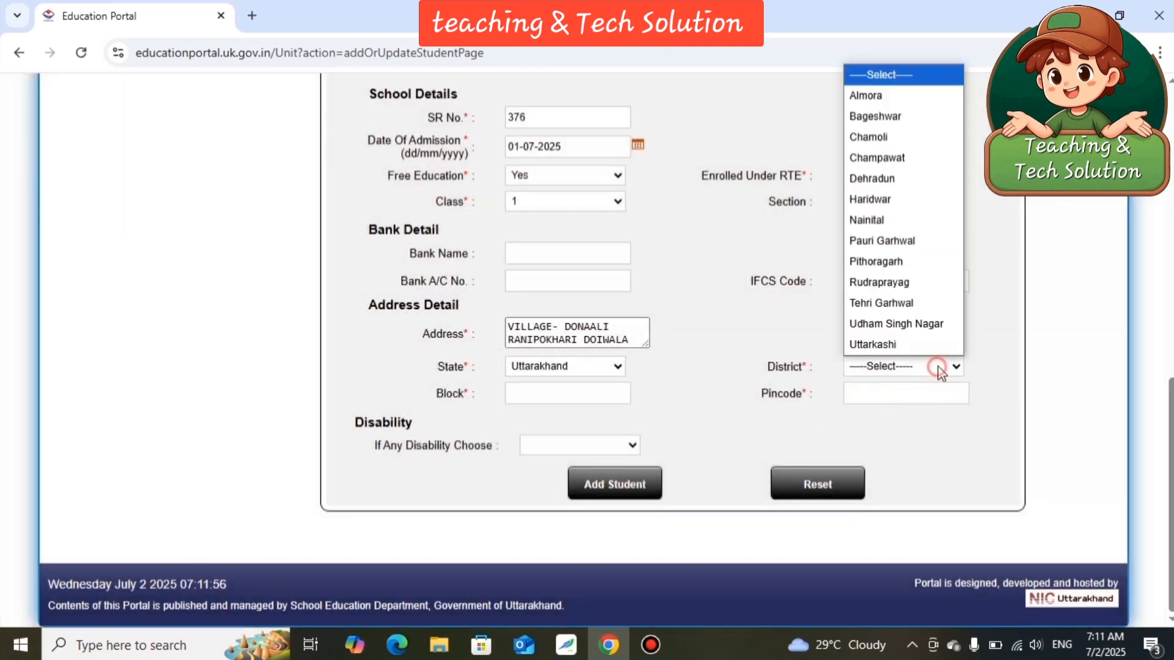
pyautogui.click(897, 181)
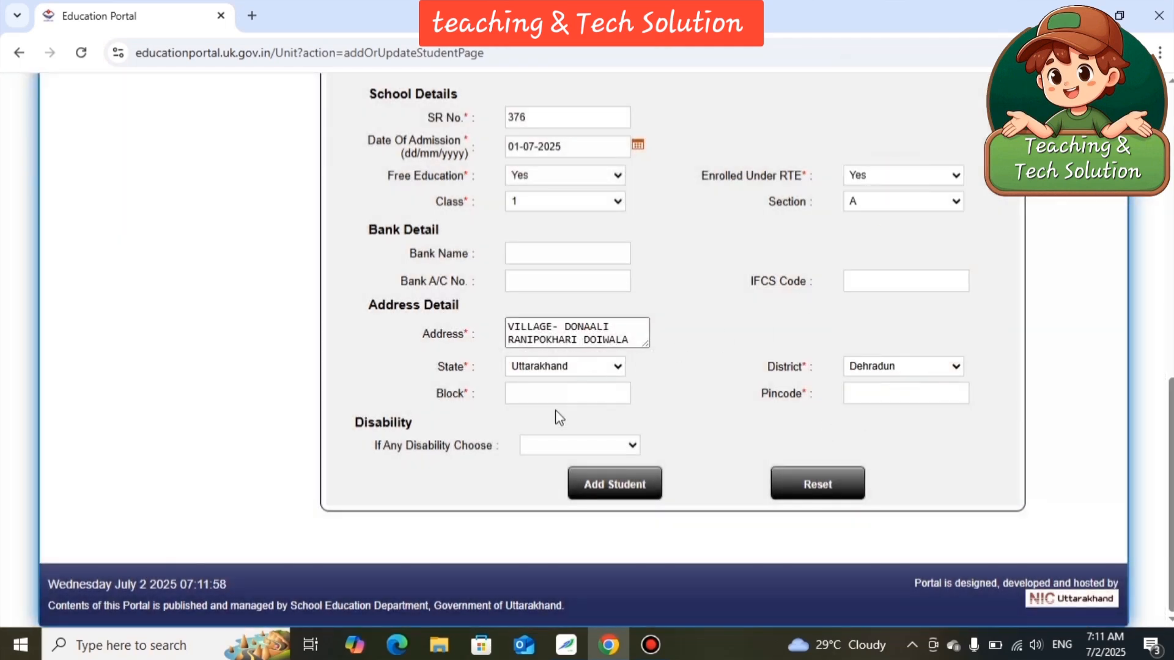
# Fill in the block name and the postal pincode of the student's address.
pyautogui.click(574, 393)
pyautogui.write('DOIWALA')
pyautogui.click(917, 394)
pyautogui.write('248145')
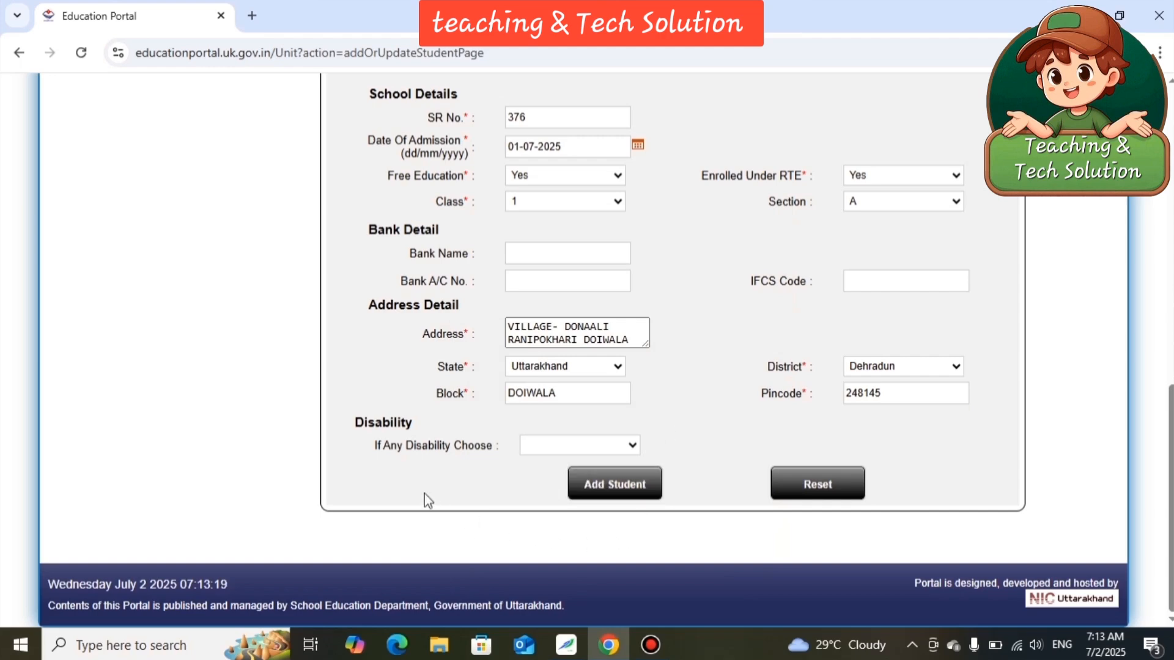
# Try to submit the new student record and check the form for missing entries.
pyautogui.click(623, 482)
pyautogui.scroll(8, 557, 393)
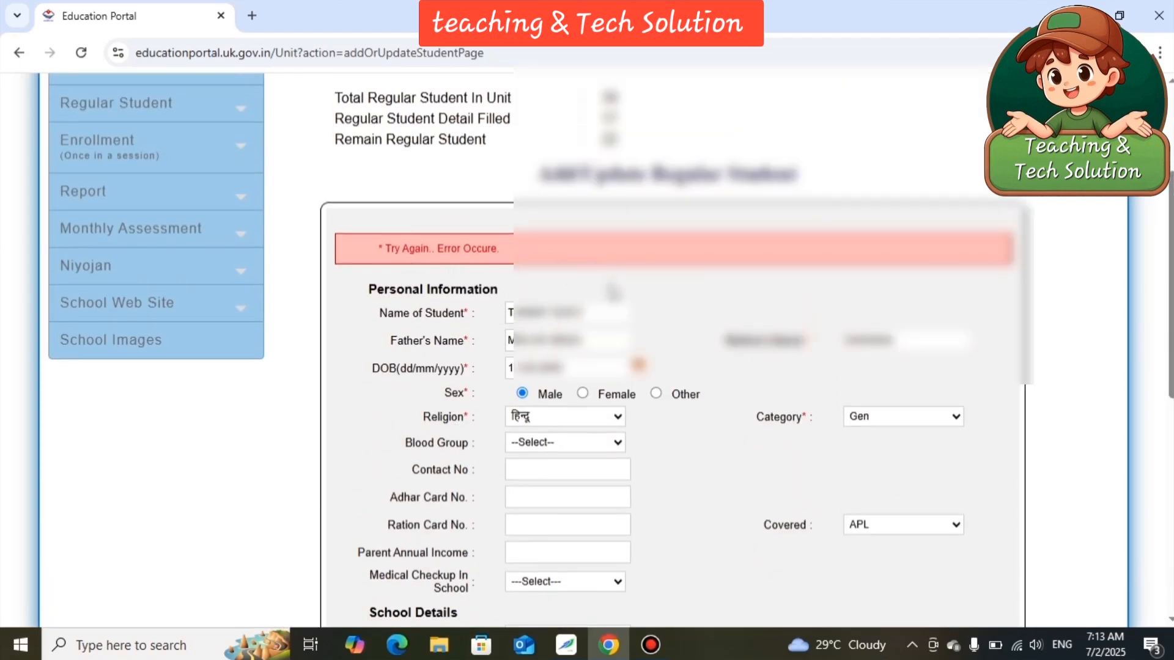
pyautogui.scroll(-8, 665, 292)
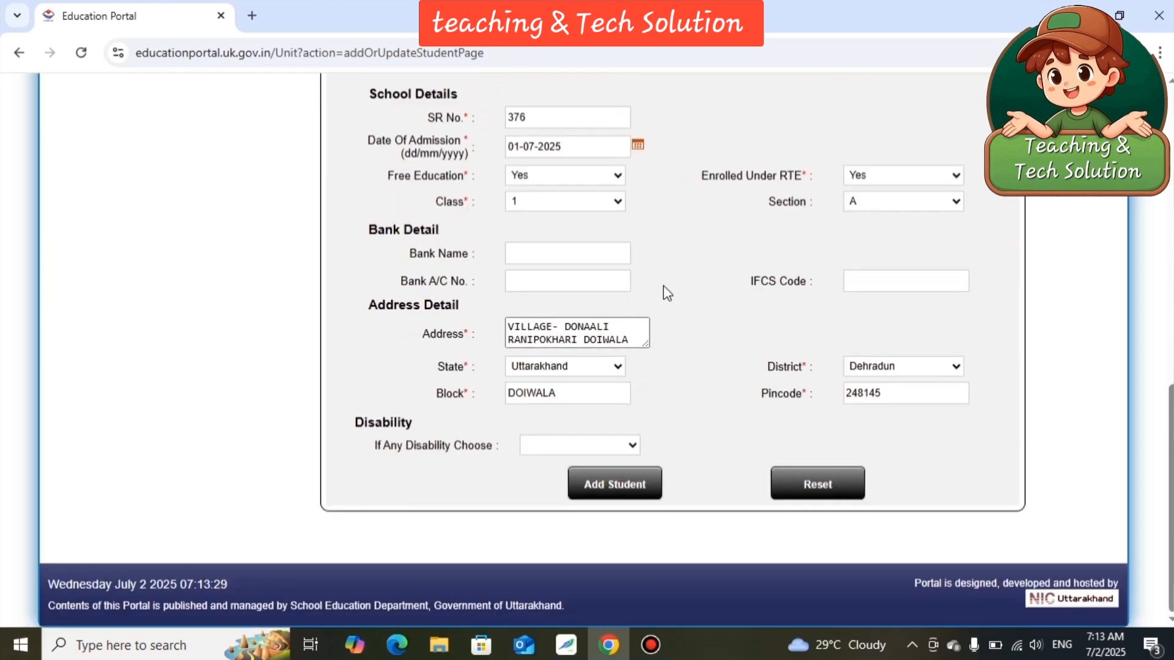
pyautogui.scroll(3, 666, 294)
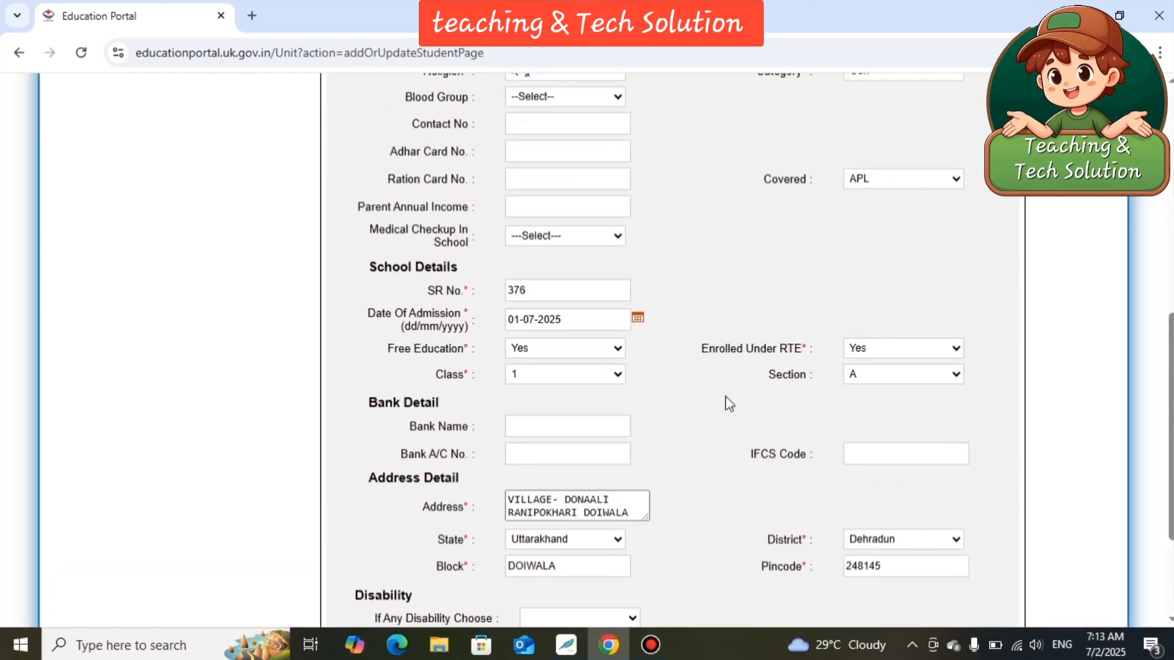
pyautogui.scroll(-3, 736, 470)
pyautogui.scroll(1, 732, 461)
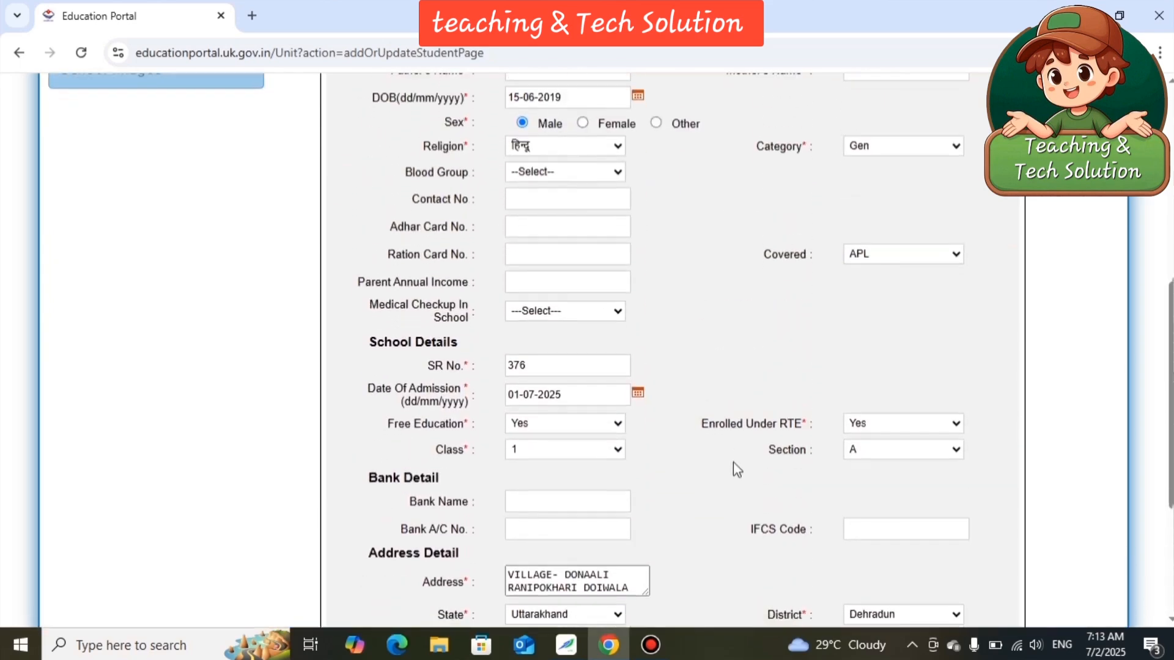
# Set the student's disability to None.
pyautogui.scroll(-4, 732, 461)
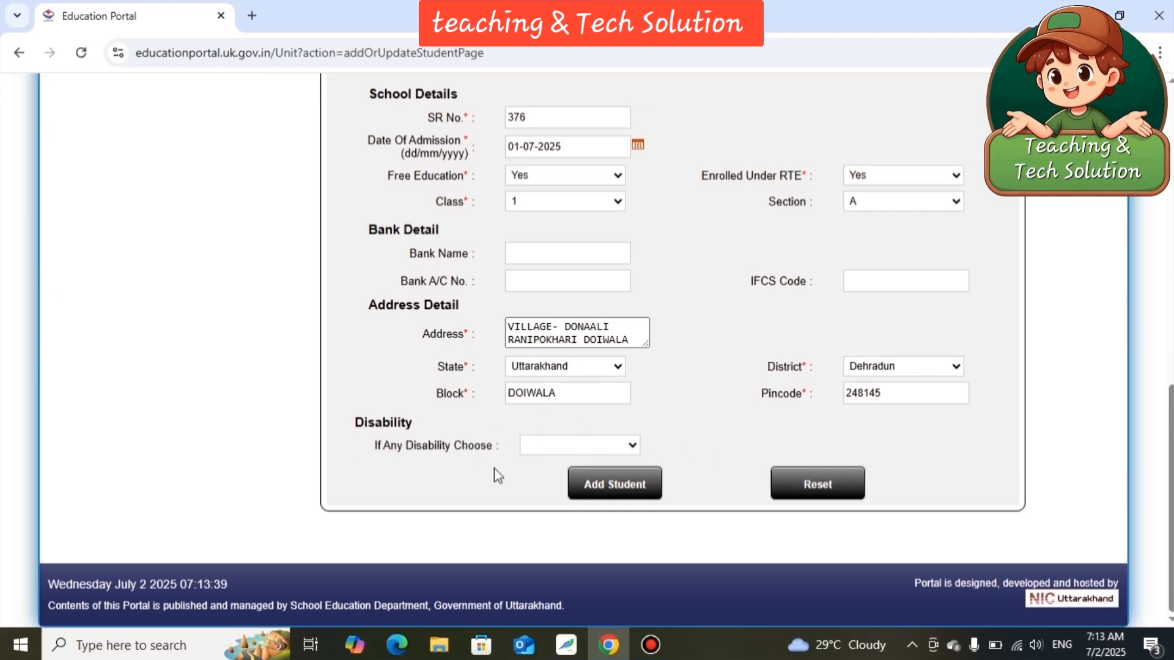
pyautogui.click(631, 447)
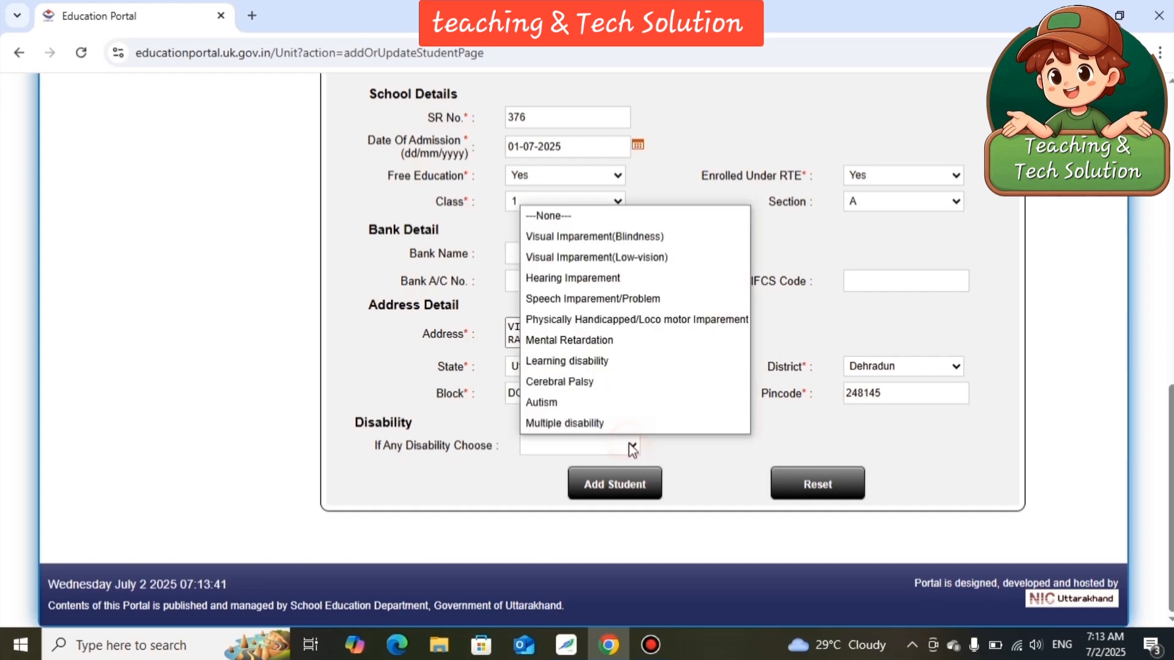
pyautogui.click(594, 217)
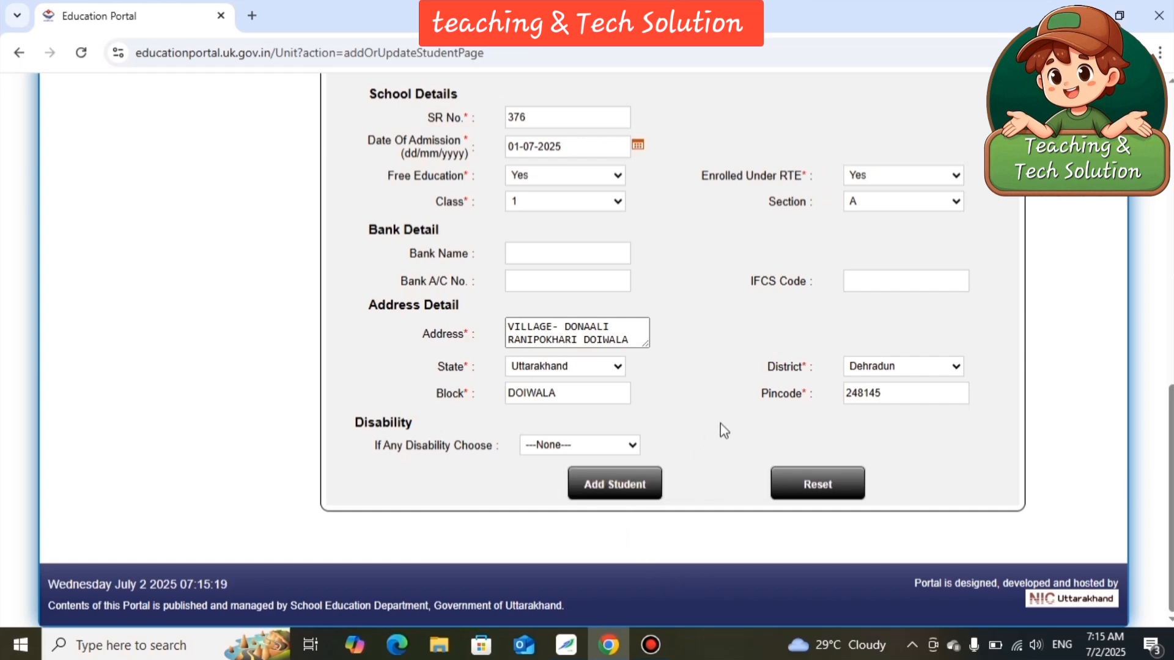
# Increase the student's SR number by one under School Details and submit the new student record.
pyautogui.scroll(5, 720, 423)
pyautogui.click(548, 463)
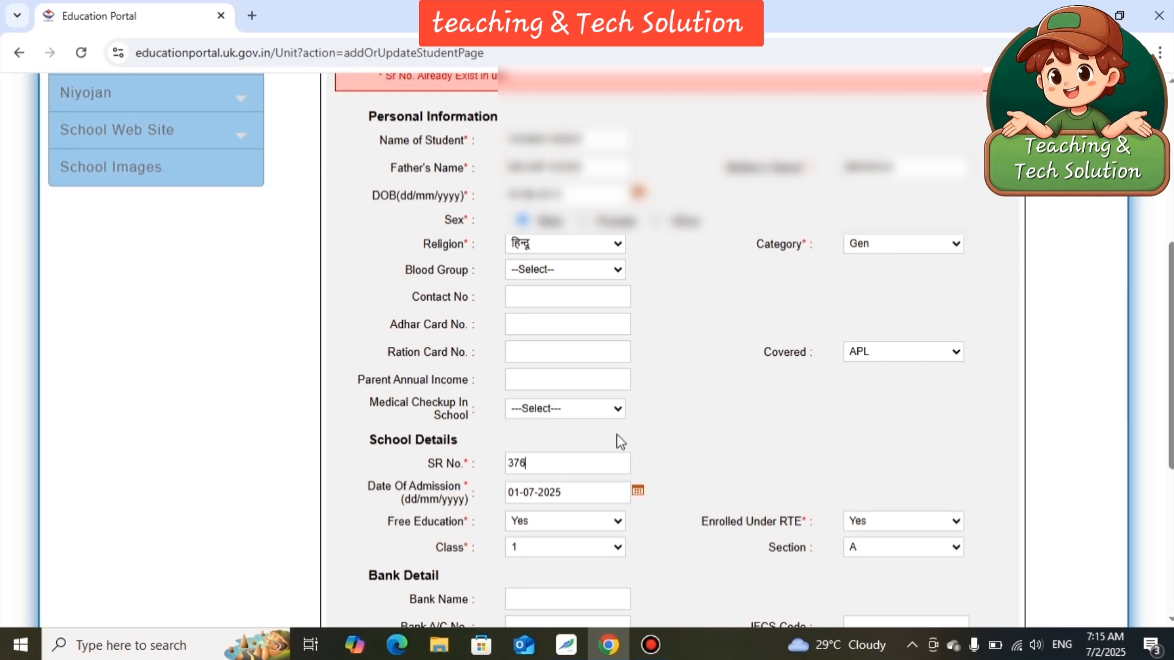
pyautogui.press('BackSpace')
pyautogui.write('7')
pyautogui.scroll(-5, 691, 428)
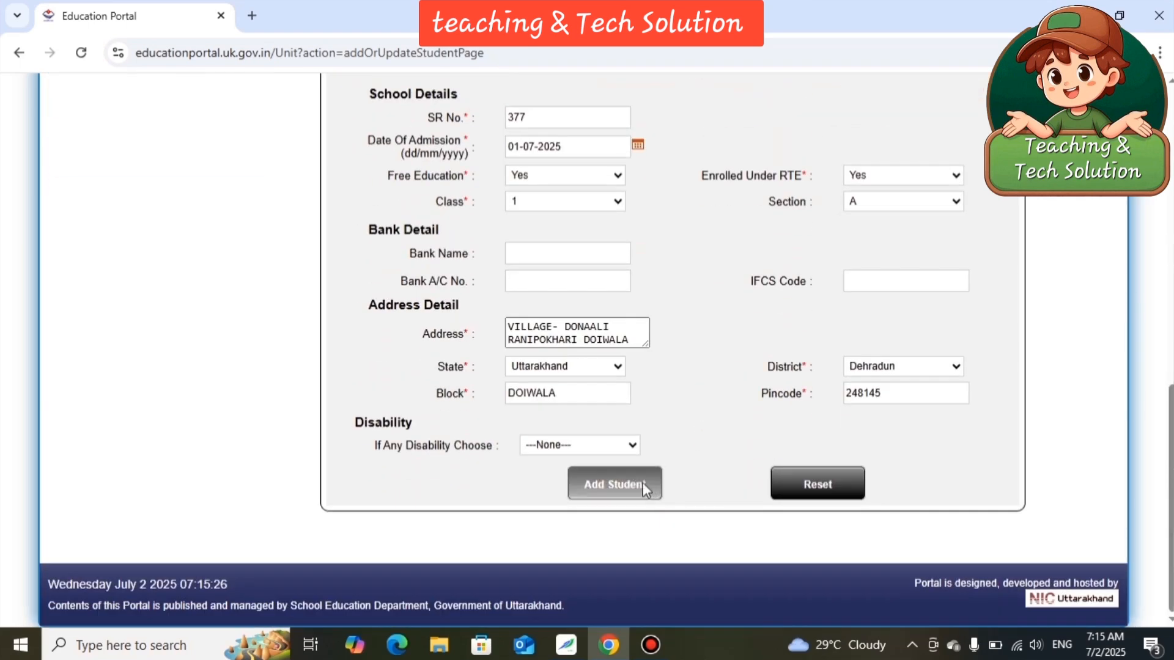
pyautogui.click(642, 483)
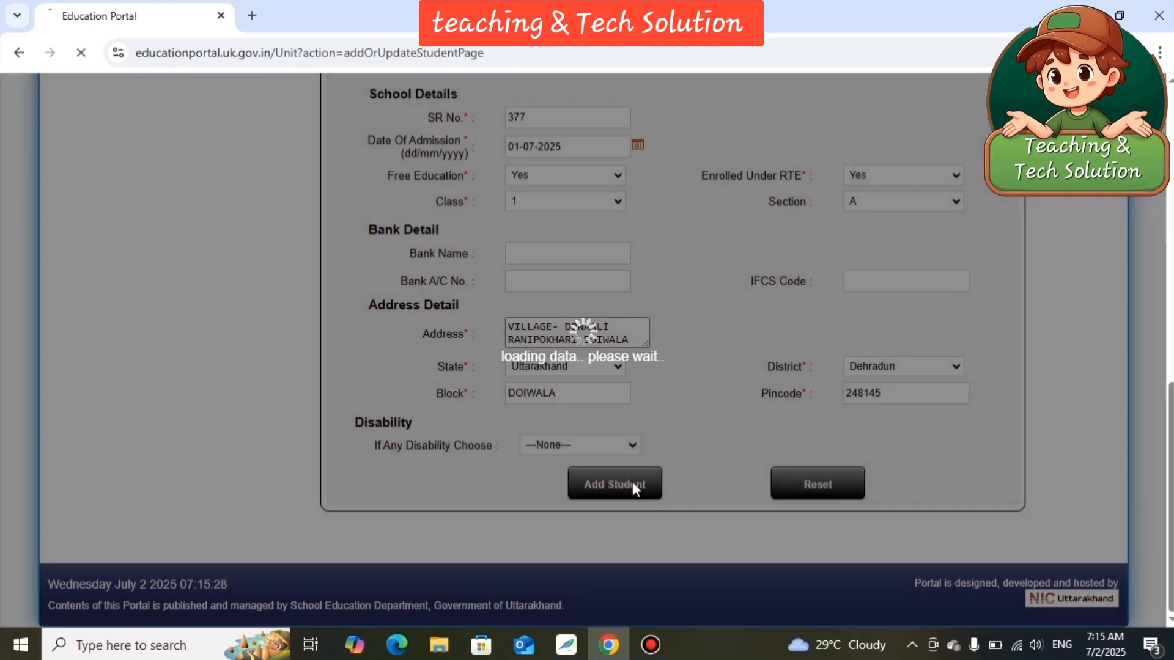